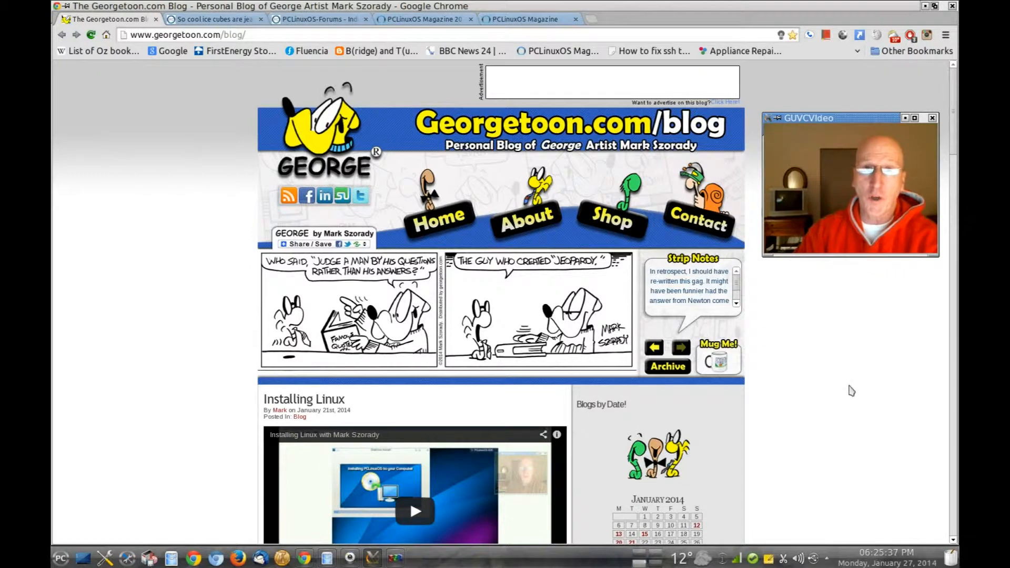
Scroll through the Chrome page, then minimize Chrome to show the snowy desktop and weather widget.
{"action": "scroll", "coordinate": [859, 389], "scroll_direction": "down", "scroll_amount": 10}
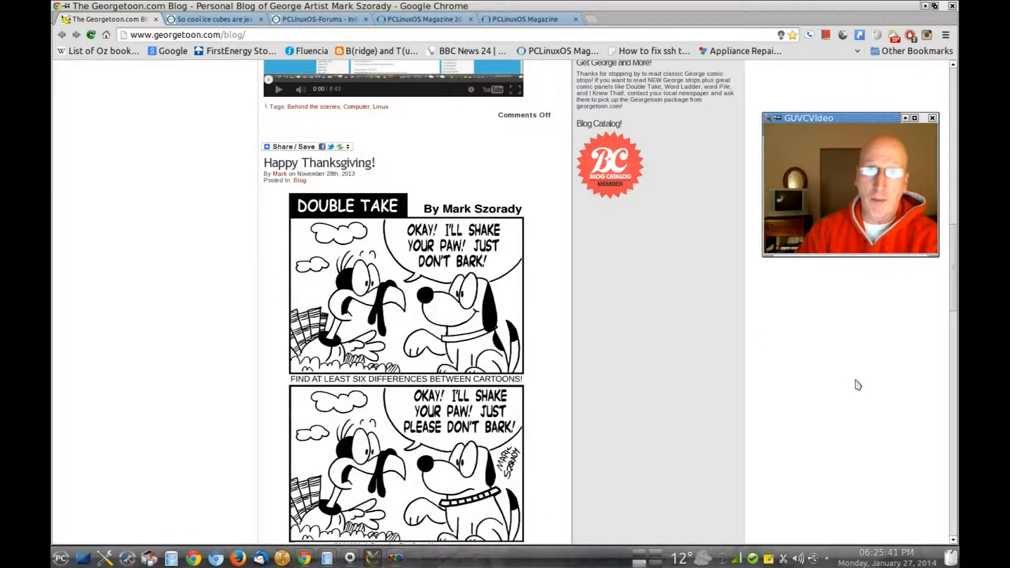
{"action": "scroll", "coordinate": [858, 386], "scroll_direction": "down", "scroll_amount": 5}
{"action": "scroll", "coordinate": [858, 385], "scroll_direction": "down", "scroll_amount": 4}
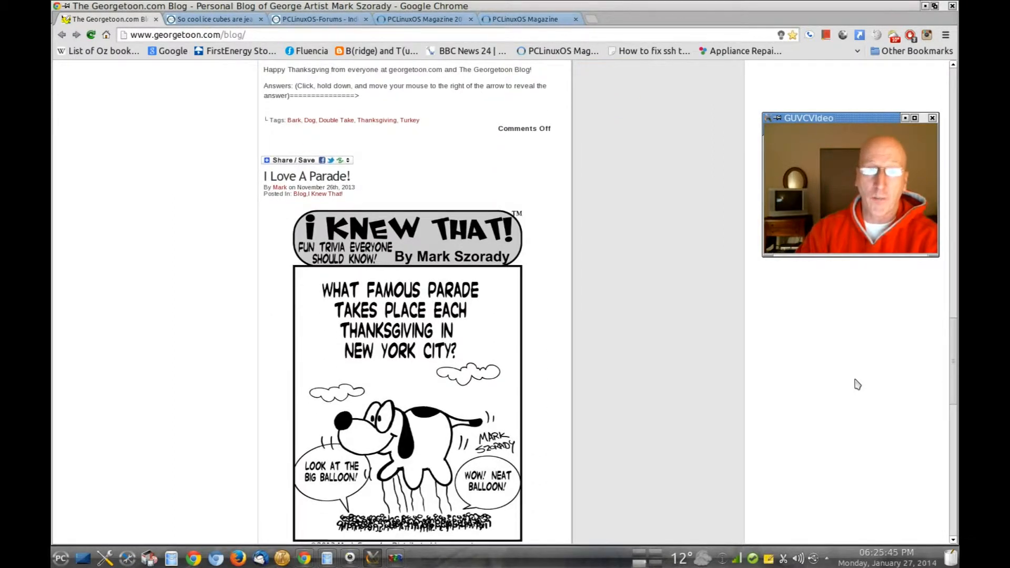
{"action": "scroll", "coordinate": [858, 385], "scroll_direction": "down", "scroll_amount": 1}
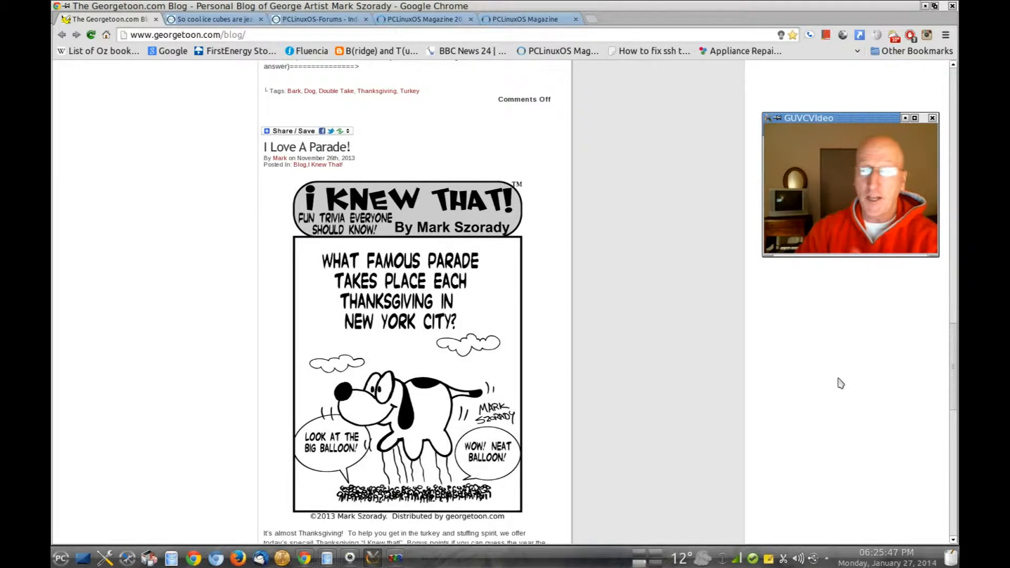
{"action": "scroll", "coordinate": [841, 384], "scroll_direction": "up", "scroll_amount": 12}
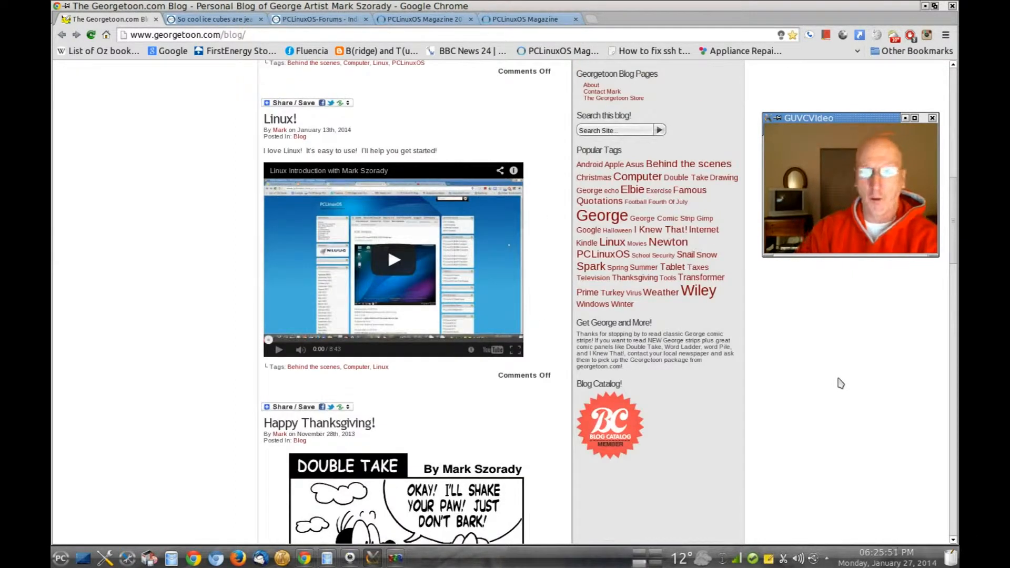
{"action": "scroll", "coordinate": [841, 384], "scroll_direction": "up", "scroll_amount": 10}
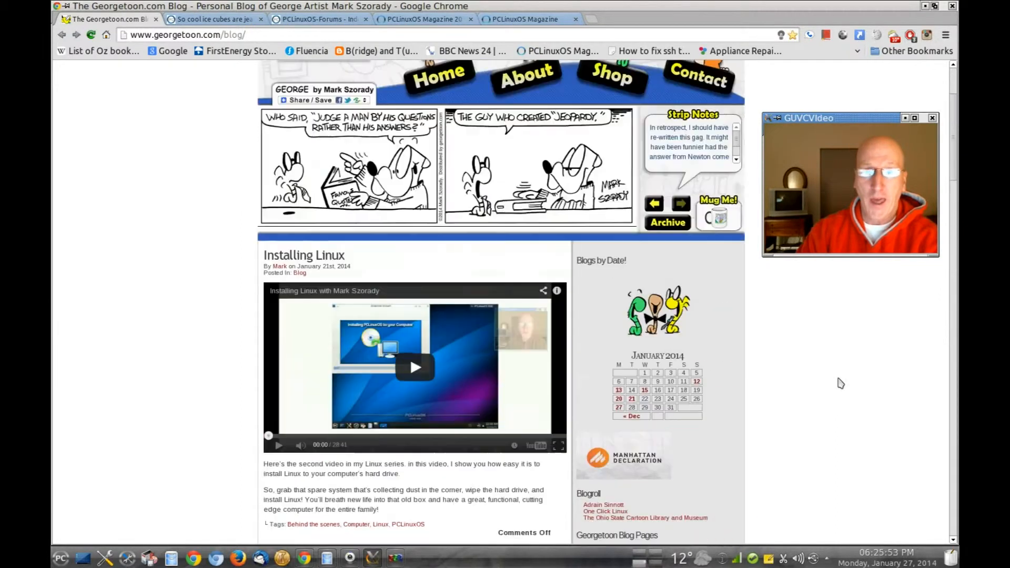
{"action": "scroll", "coordinate": [841, 384], "scroll_direction": "up", "scroll_amount": 2}
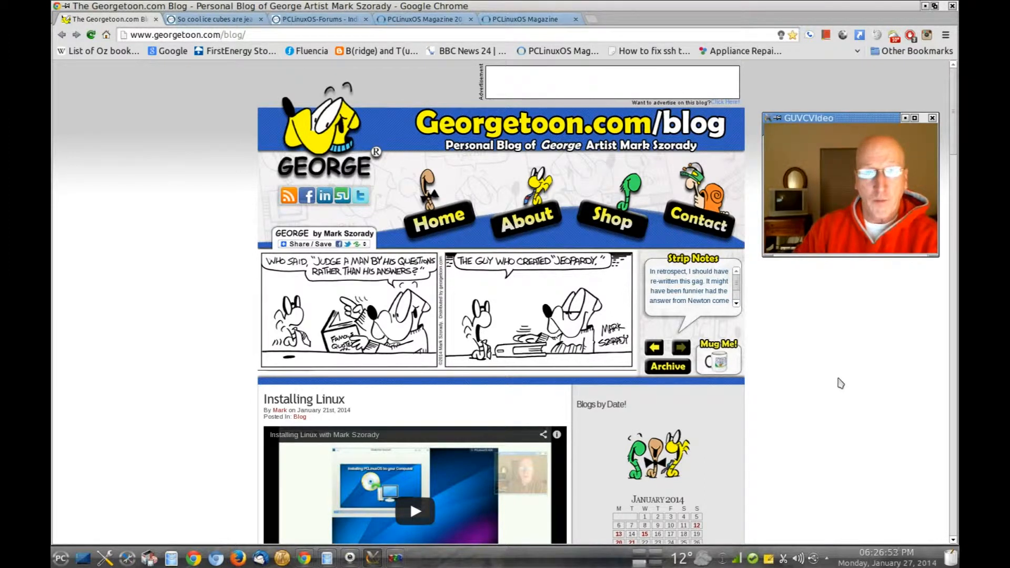
{"action": "left_click", "coordinate": [926, 7]}
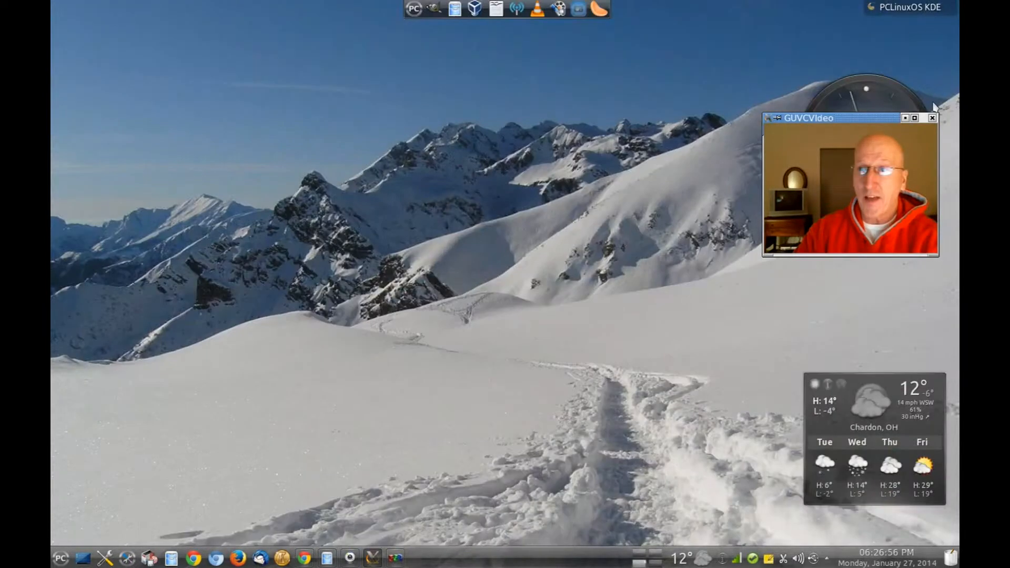
Minimize the GUVCVideo window to uncover the analog clock and the 12° weather widget.
{"action": "left_click", "coordinate": [906, 118]}
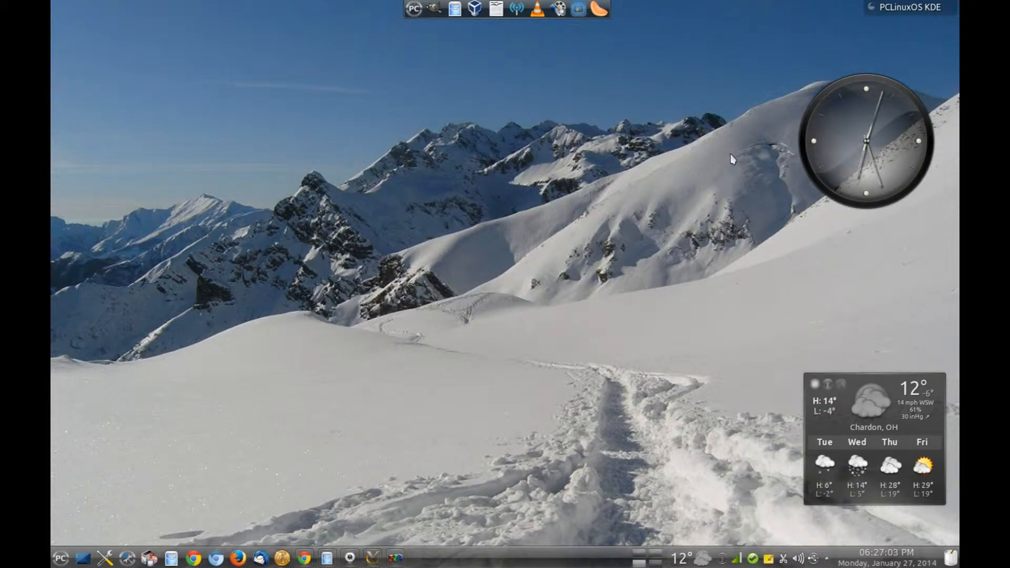
{"action": "key", "text": "ctrl+super"}
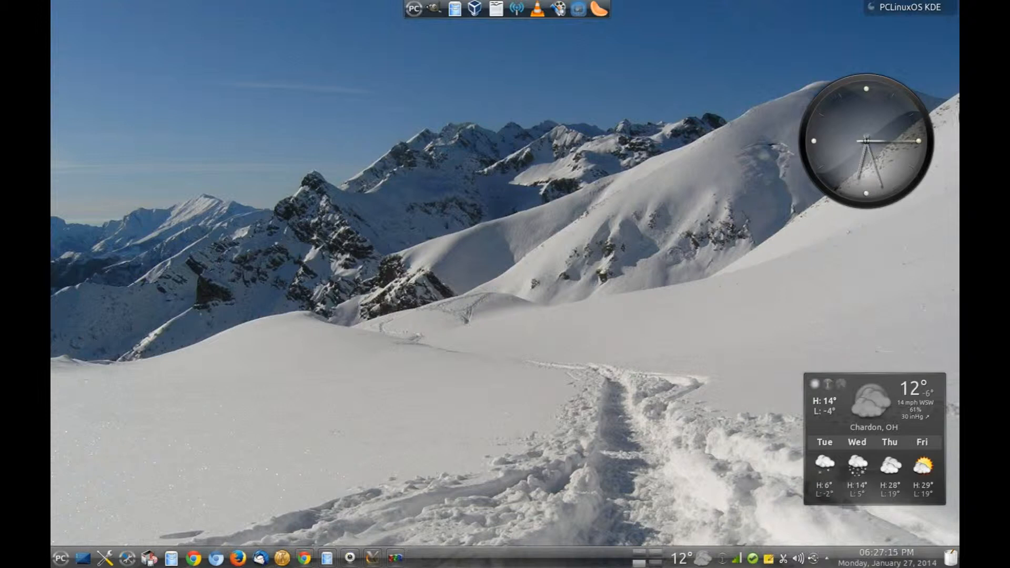
Choose Unlock Widgets from the top-right PCLinuxOS toolbox menu.
{"action": "left_click", "coordinate": [902, 16]}
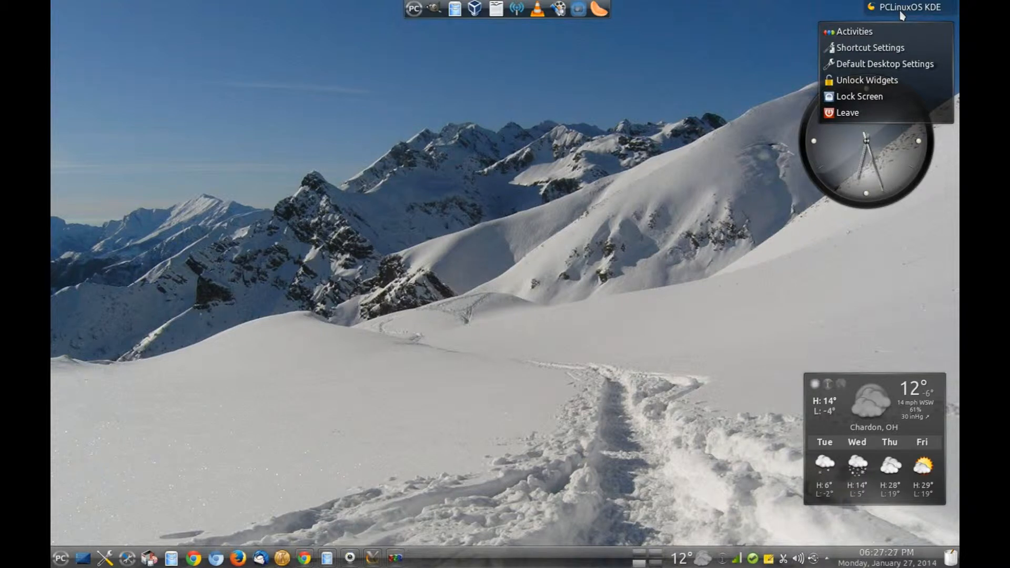
{"action": "left_click", "coordinate": [878, 86]}
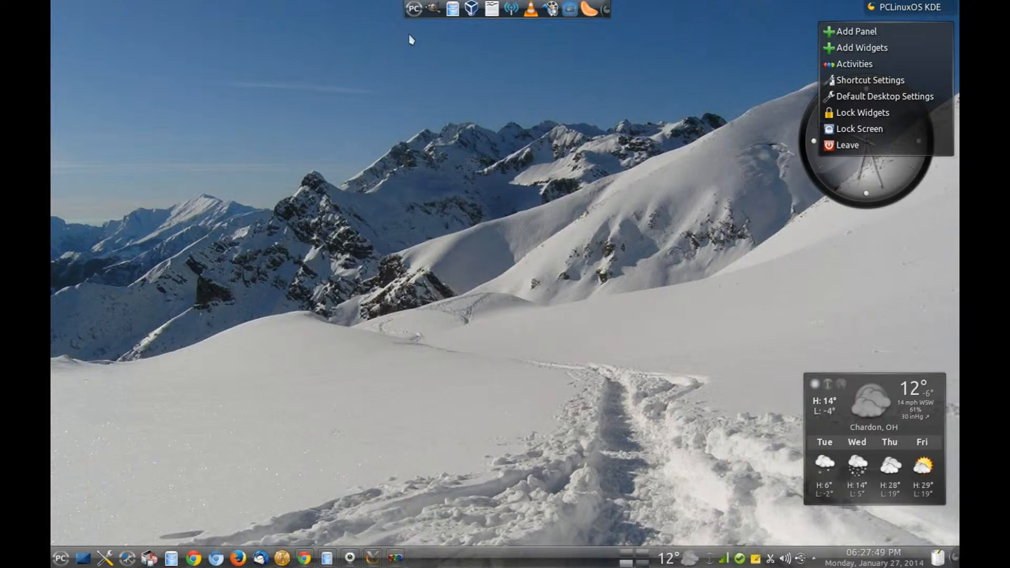
{"action": "key", "text": "ctrl+super"}
{"action": "key", "text": "ctrl+super"}
Drag the Adjustable Clock from the Add Widgets list onto the desktop over the mountain ridge.
{"action": "left_click", "coordinate": [878, 53]}
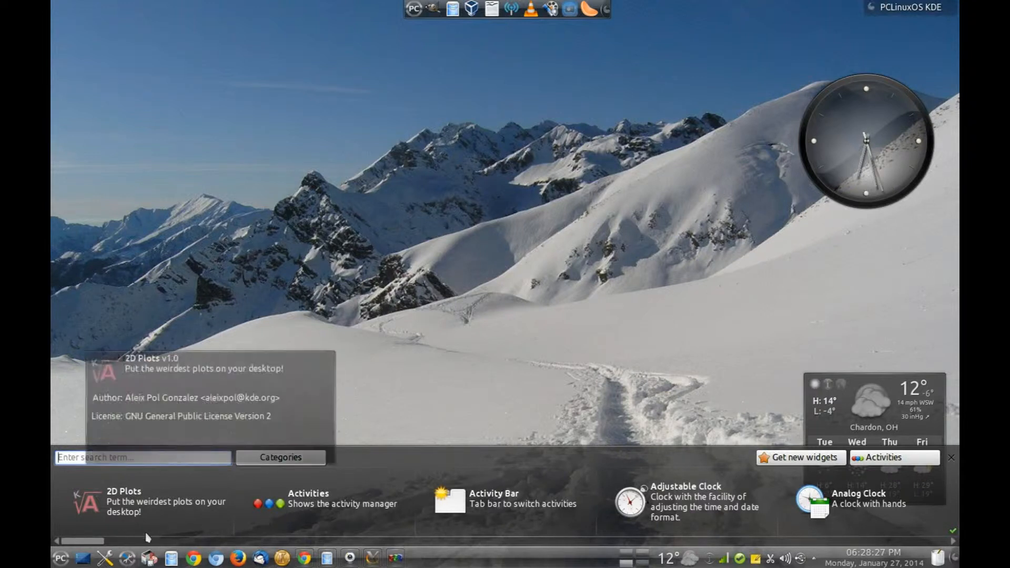
{"action": "left_click_drag", "start_coordinate": [88, 542], "coordinate": [915, 548]}
{"action": "left_click_drag", "start_coordinate": [724, 534], "coordinate": [360, 521]}
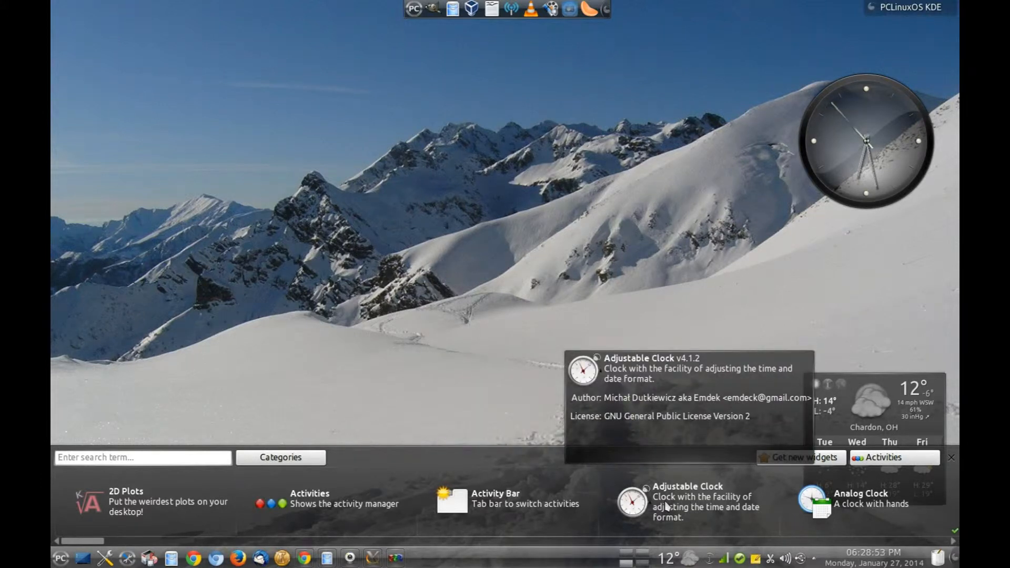
{"action": "left_click_drag", "start_coordinate": [666, 506], "coordinate": [287, 213]}
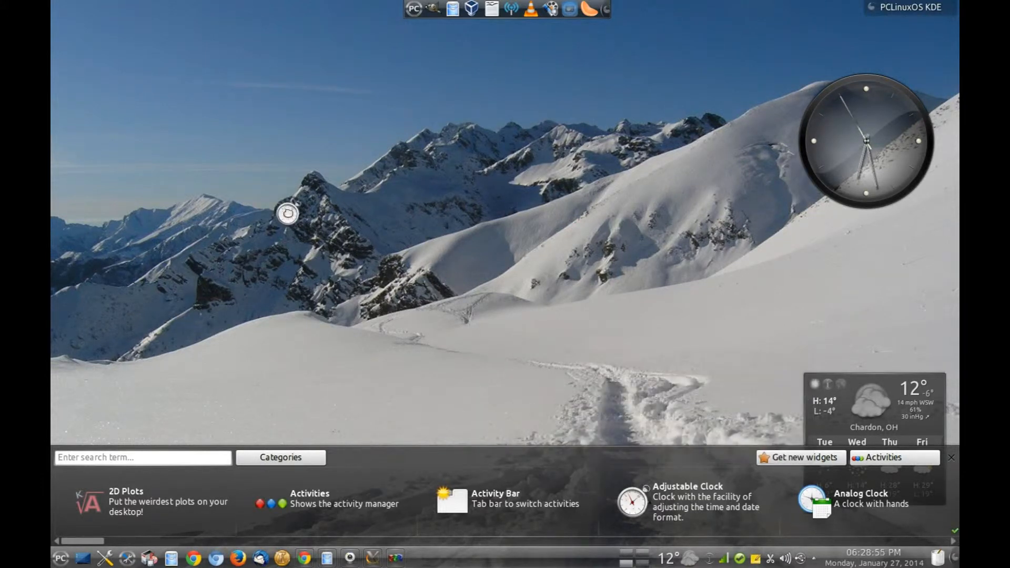
{"action": "left_click_drag", "start_coordinate": [255, 169], "coordinate": [276, 172]}
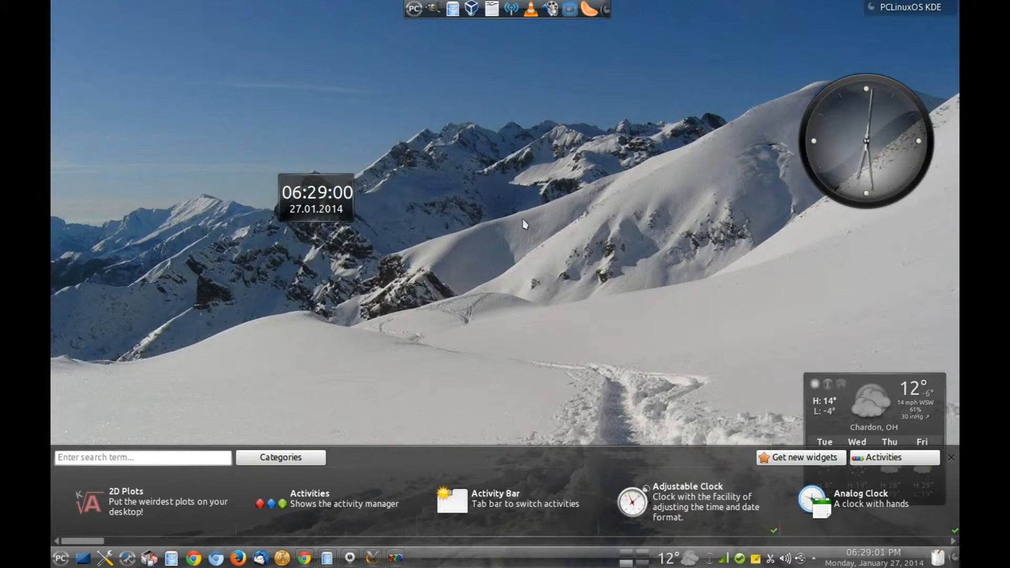
Enlarge the digital clock with its handle and move it to the upper-left of the desktop.
{"action": "mouse_move", "coordinate": [332, 193]}
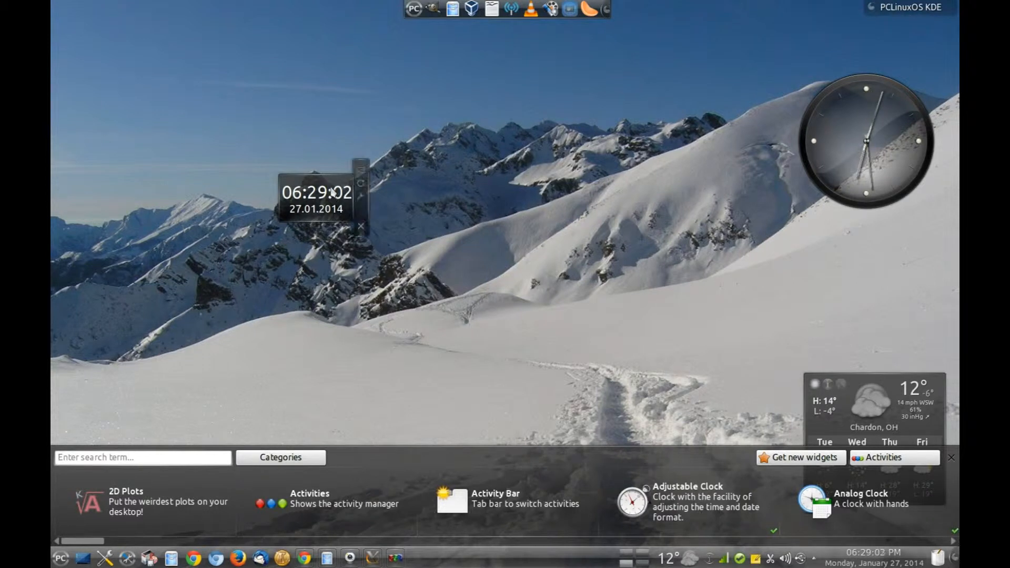
{"action": "left_click", "coordinate": [361, 199]}
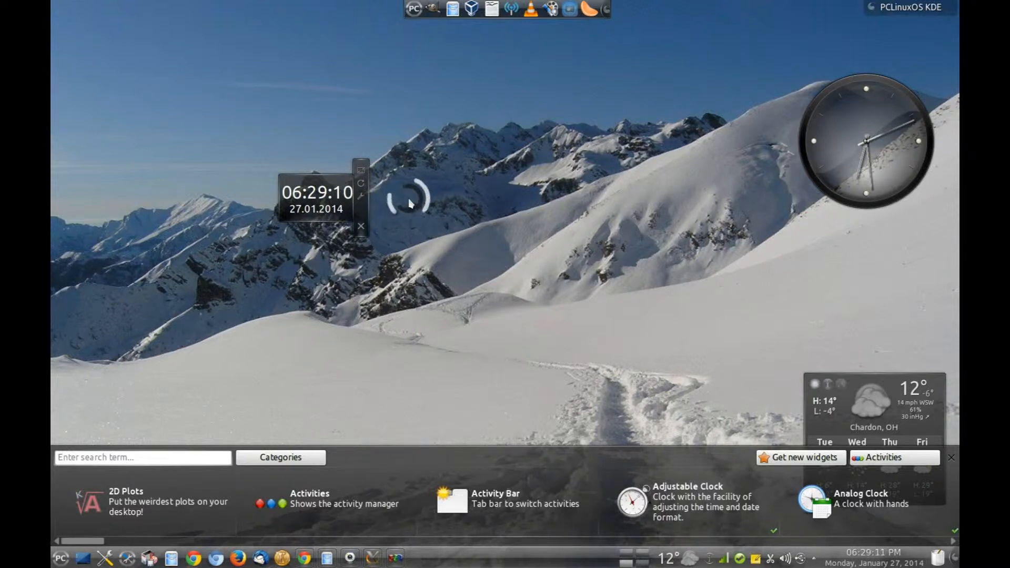
{"action": "mouse_move", "coordinate": [361, 183]}
{"action": "key", "text": "ctrl+super"}
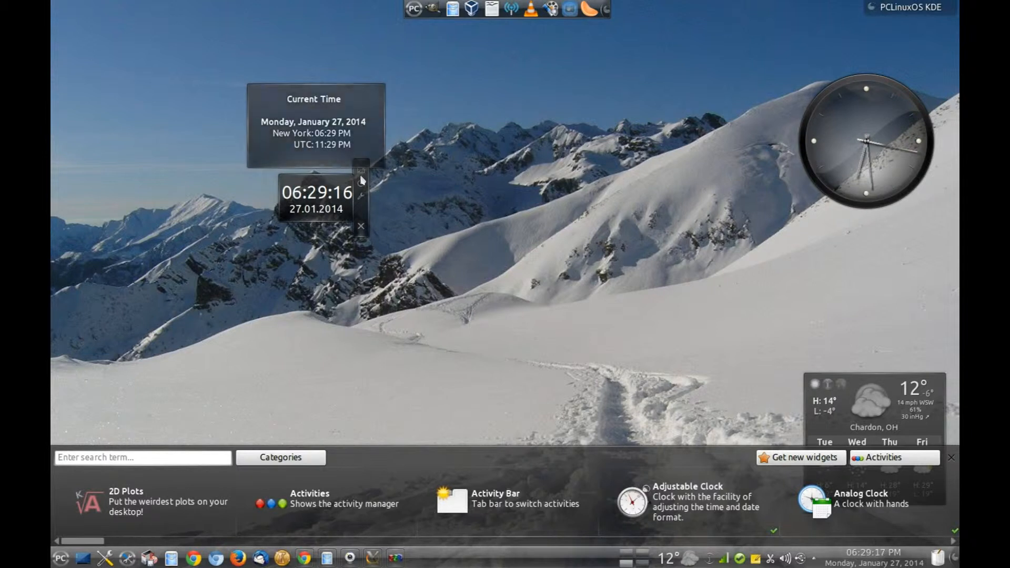
{"action": "left_click_drag", "start_coordinate": [361, 170], "coordinate": [401, 150]}
{"action": "left_click_drag", "start_coordinate": [401, 197], "coordinate": [271, 157]}
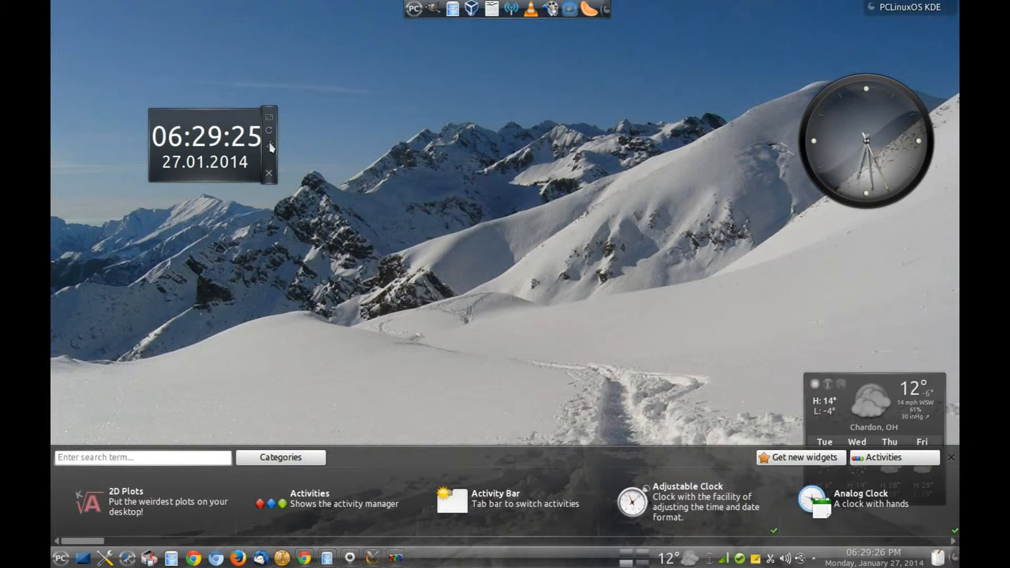
{"action": "left_click", "coordinate": [271, 145]}
Browse the clock's Calendar, Time Zones and Appearance pages, cancel, then remove the clock widget.
{"action": "left_click_drag", "start_coordinate": [559, 328], "coordinate": [520, 120]}
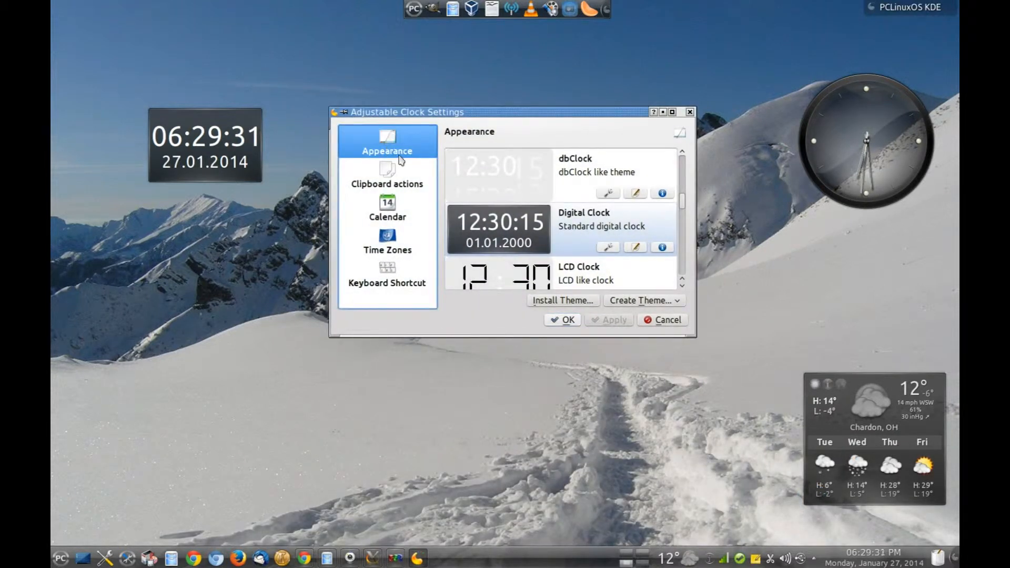
{"action": "left_click", "coordinate": [388, 215]}
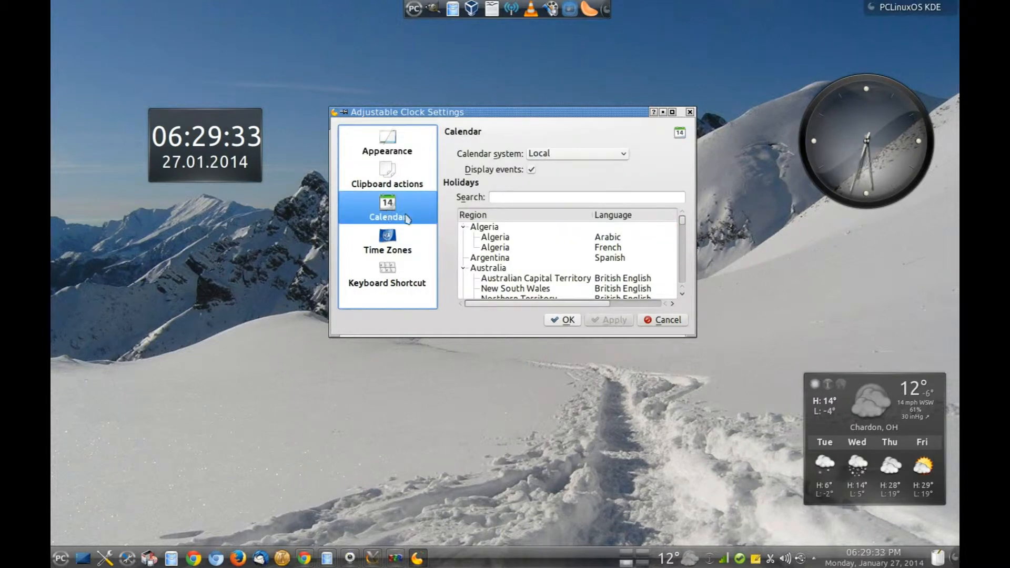
{"action": "left_click", "coordinate": [395, 246]}
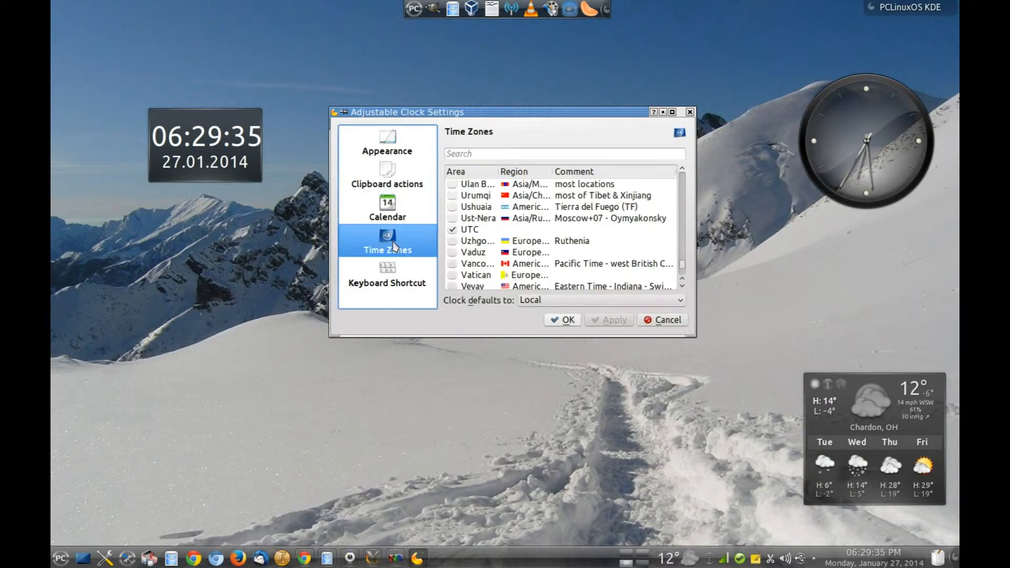
{"action": "left_click", "coordinate": [387, 143]}
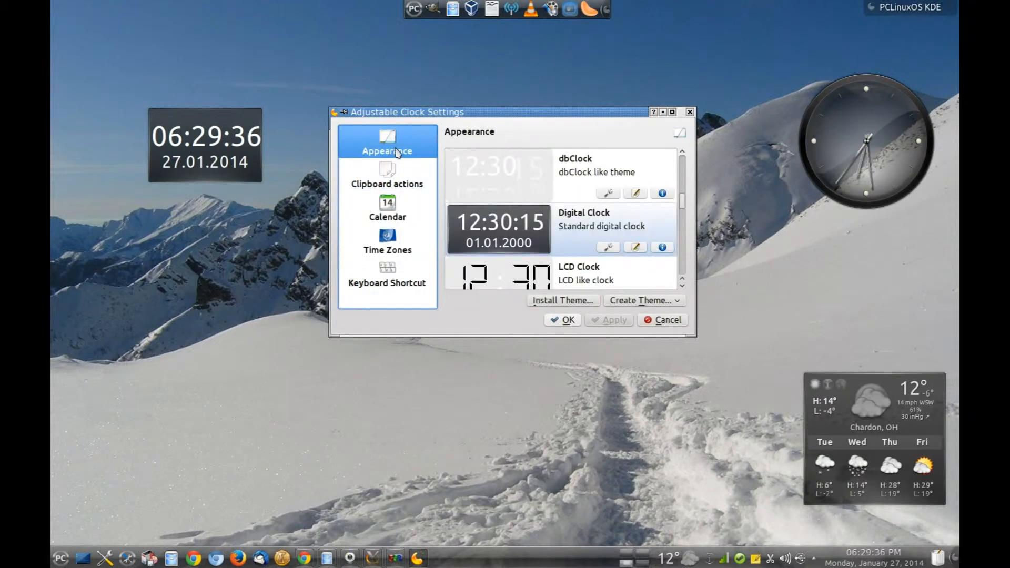
{"action": "left_click", "coordinate": [669, 320]}
{"action": "mouse_move", "coordinate": [202, 140]}
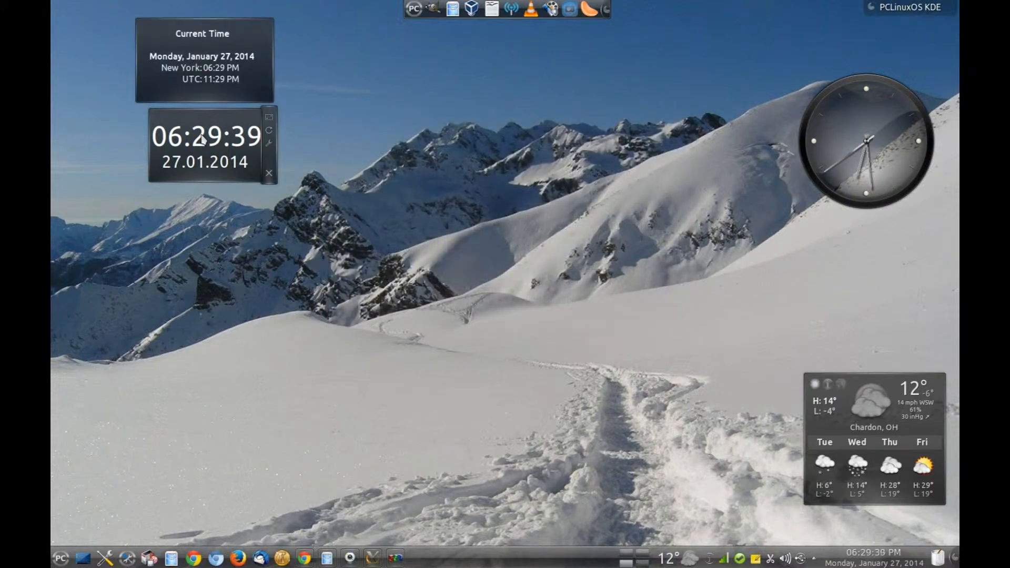
{"action": "left_click", "coordinate": [268, 174]}
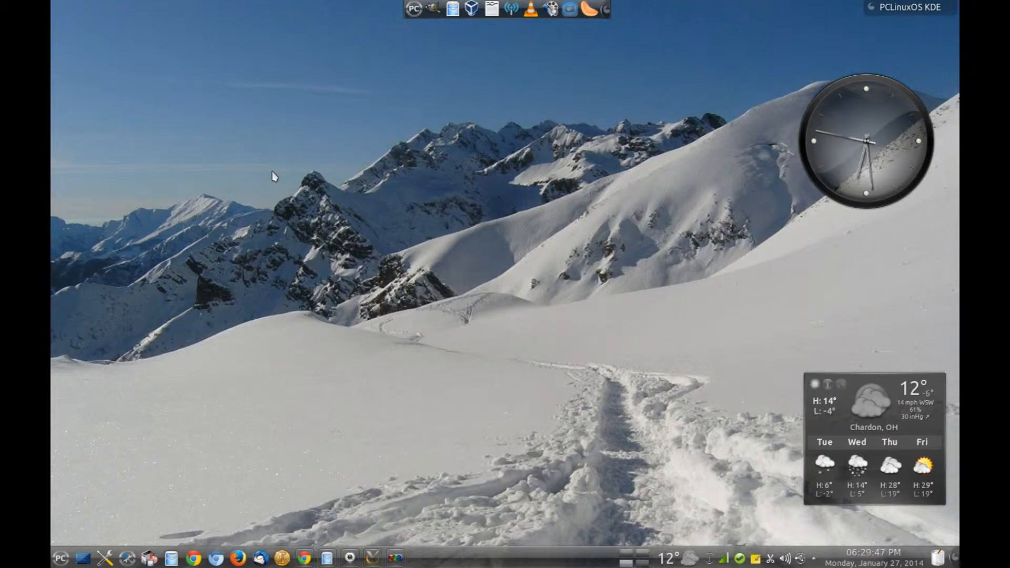
Choose Download New Plasma Widgets from the Add Widgets bar's Get new widgets menu.
{"action": "left_click", "coordinate": [902, 9]}
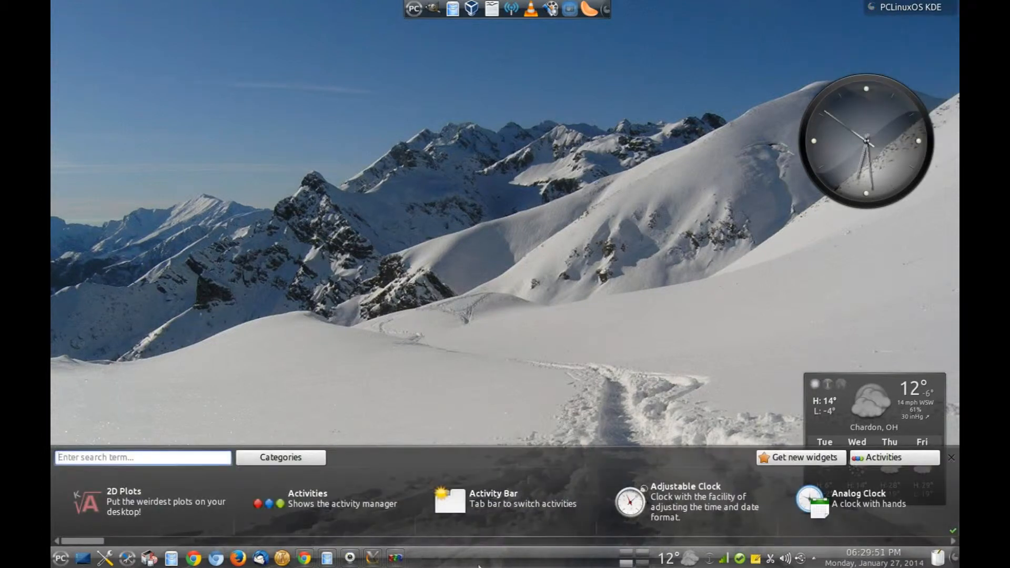
{"action": "left_click", "coordinate": [954, 542]}
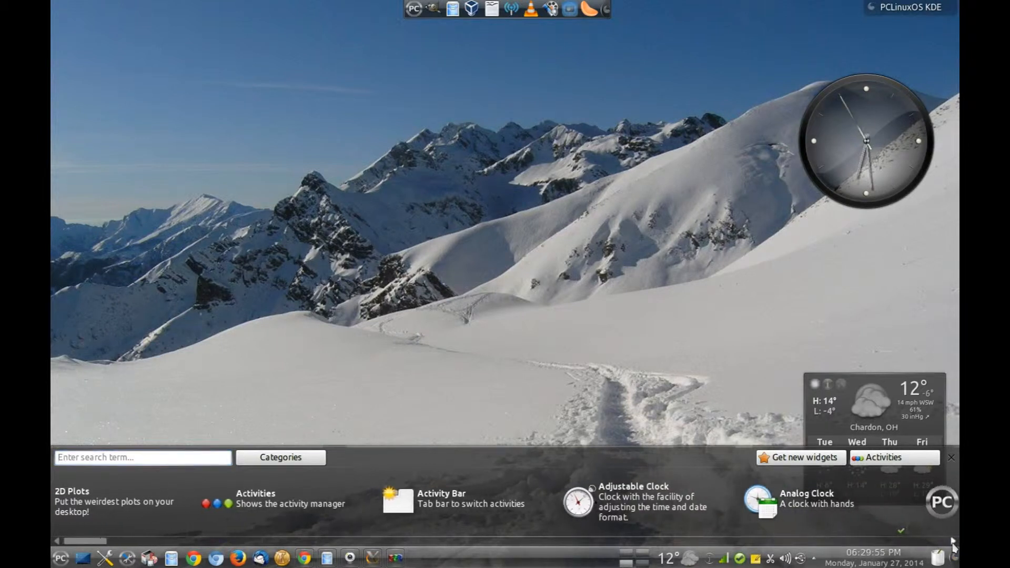
{"action": "left_click", "coordinate": [806, 465]}
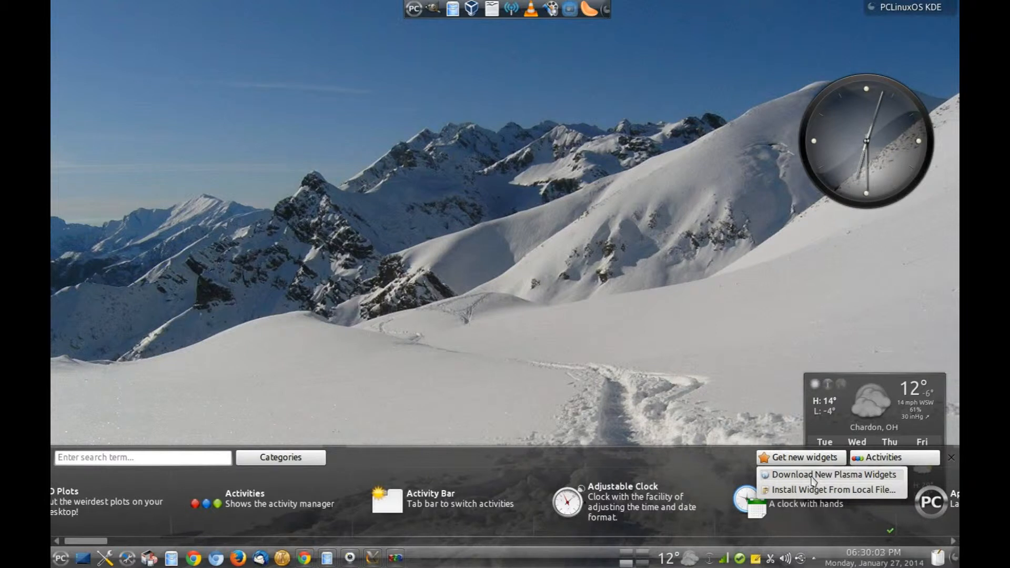
{"action": "left_click", "coordinate": [813, 475]}
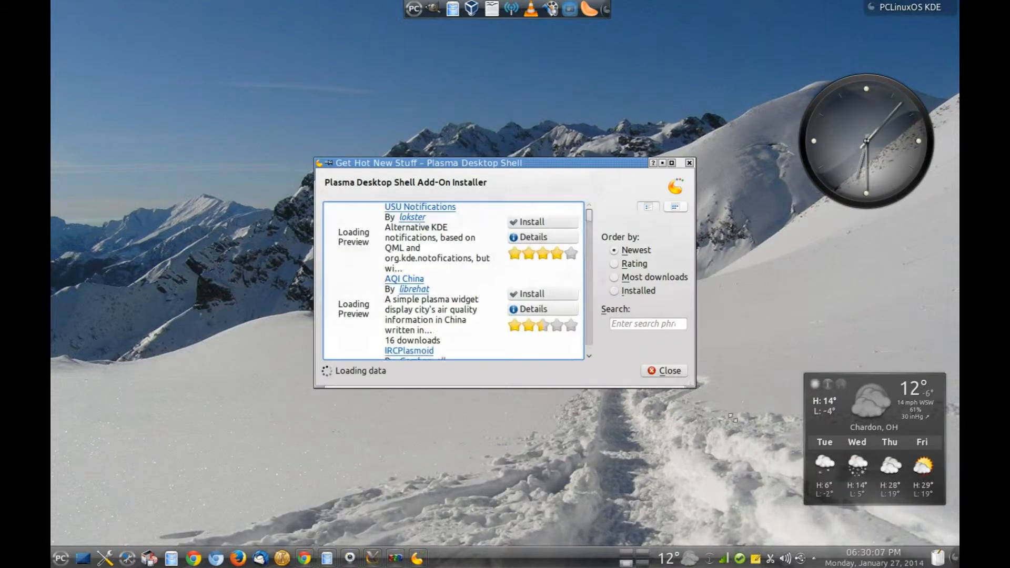
Enlarge the Add-On Installer window by its corners and scroll through the widget list.
{"action": "left_click_drag", "start_coordinate": [732, 419], "coordinate": [789, 487]}
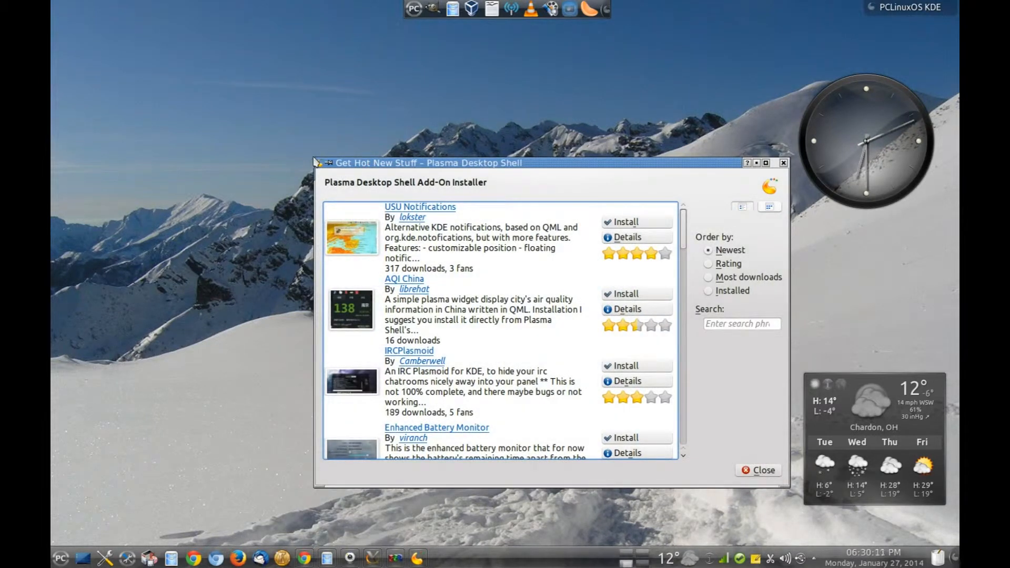
{"action": "left_click_drag", "start_coordinate": [315, 161], "coordinate": [164, 48]}
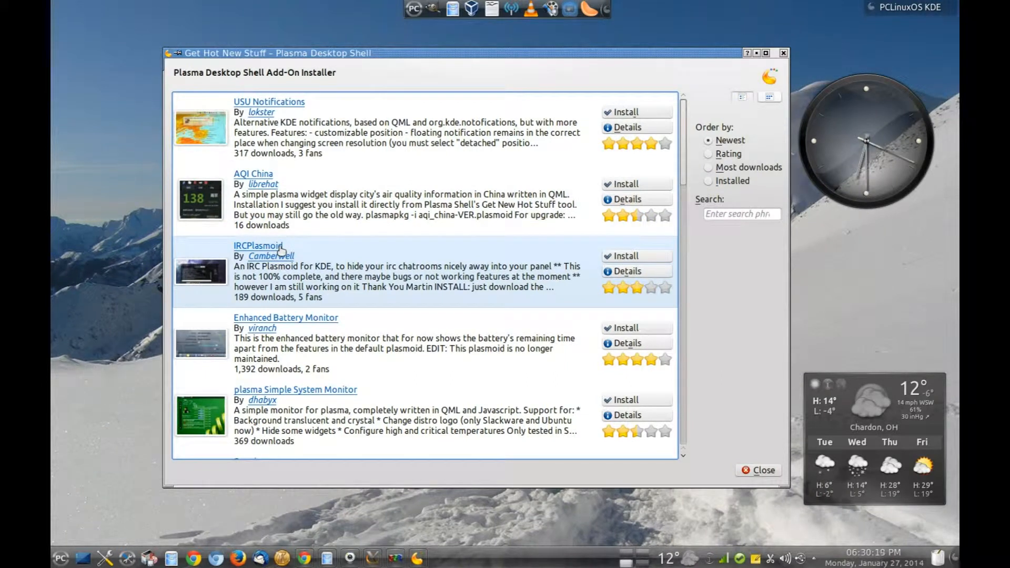
{"action": "scroll", "coordinate": [362, 285], "scroll_direction": "down", "scroll_amount": 1}
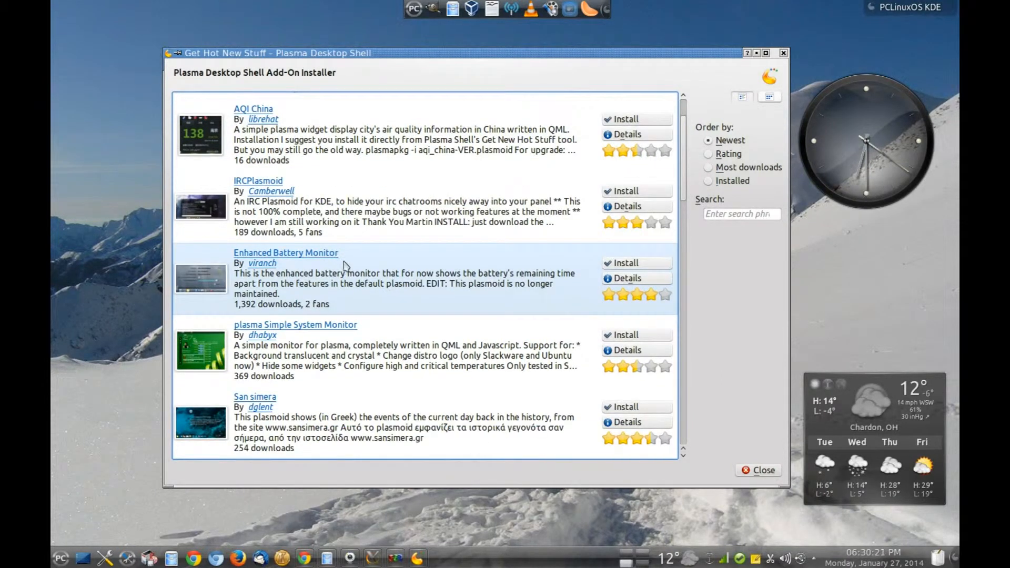
{"action": "scroll", "coordinate": [346, 266], "scroll_direction": "down", "scroll_amount": 3}
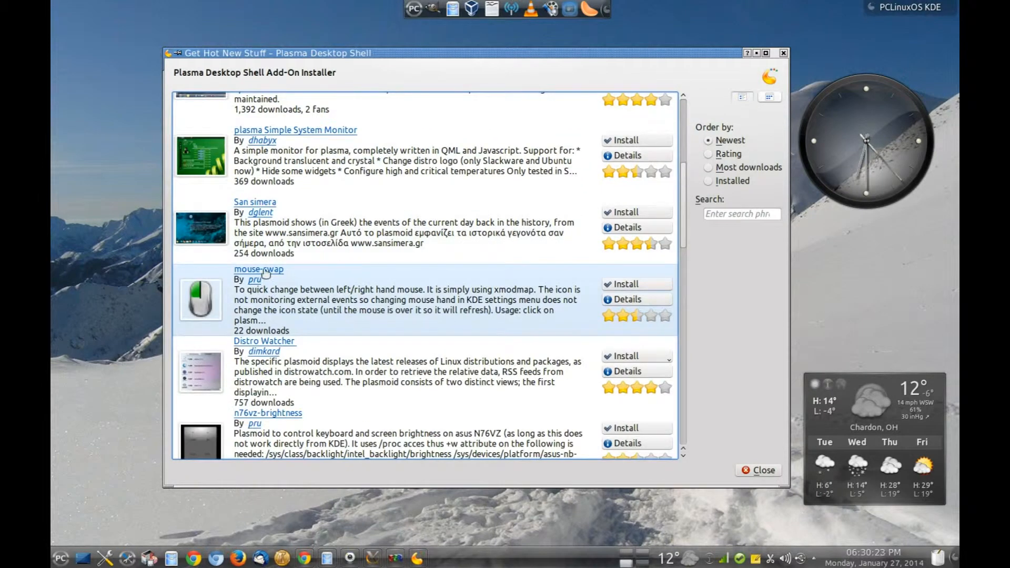
{"action": "scroll", "coordinate": [282, 274], "scroll_direction": "down", "scroll_amount": 3}
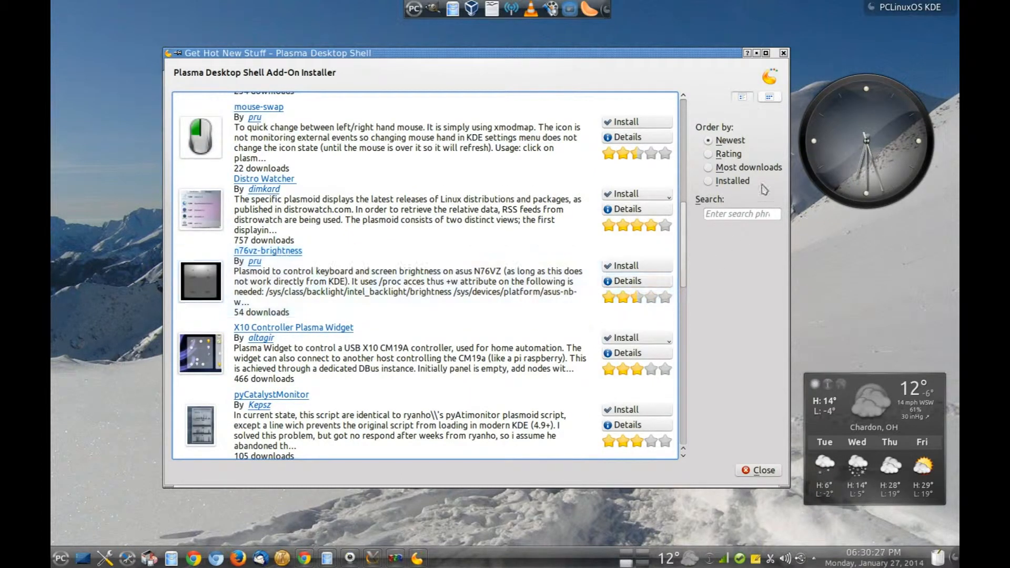
Order the add-on list by Rating and scroll through the results.
{"action": "left_click", "coordinate": [709, 154]}
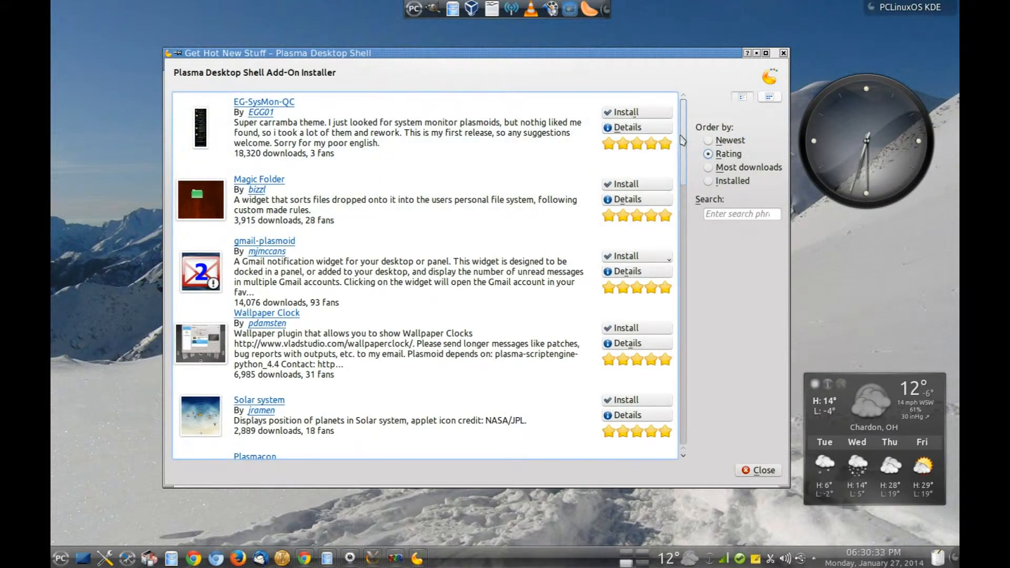
{"action": "scroll", "coordinate": [683, 158], "scroll_direction": "down", "scroll_amount": 2}
{"action": "scroll", "coordinate": [684, 158], "scroll_direction": "down", "scroll_amount": 5}
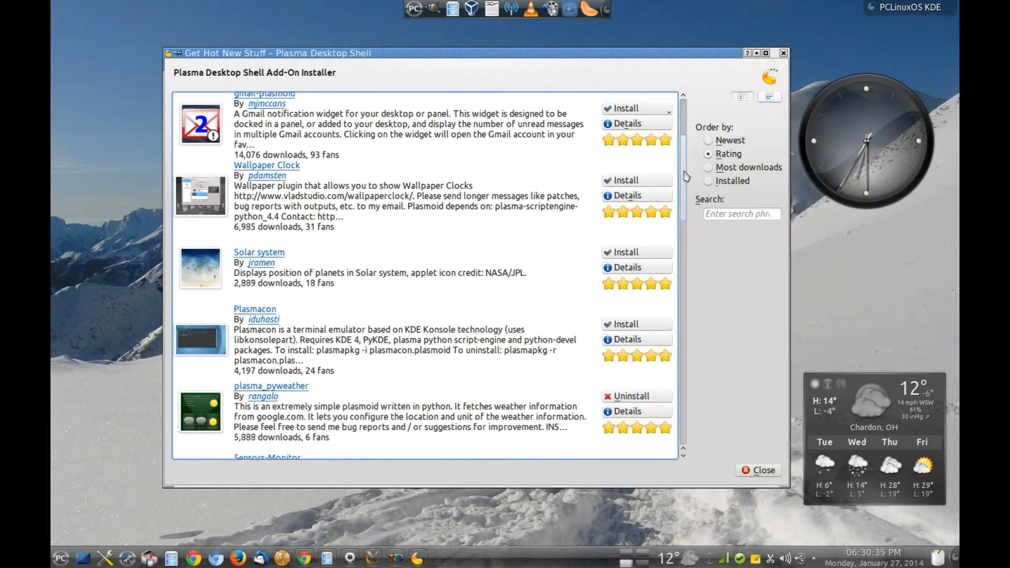
{"action": "scroll", "coordinate": [687, 203], "scroll_direction": "down", "scroll_amount": 6}
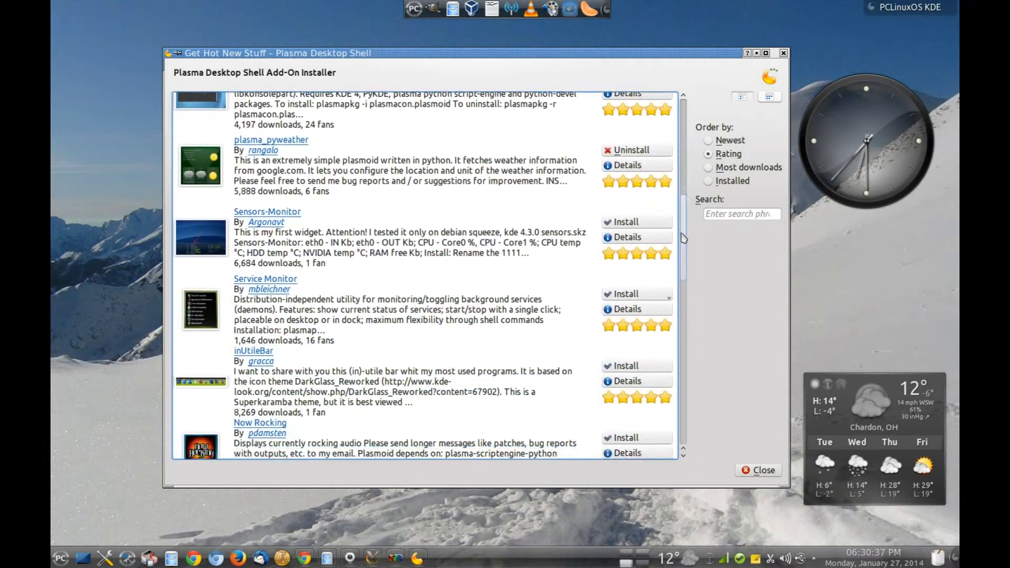
{"action": "left_click_drag", "start_coordinate": [687, 191], "coordinate": [689, 129]}
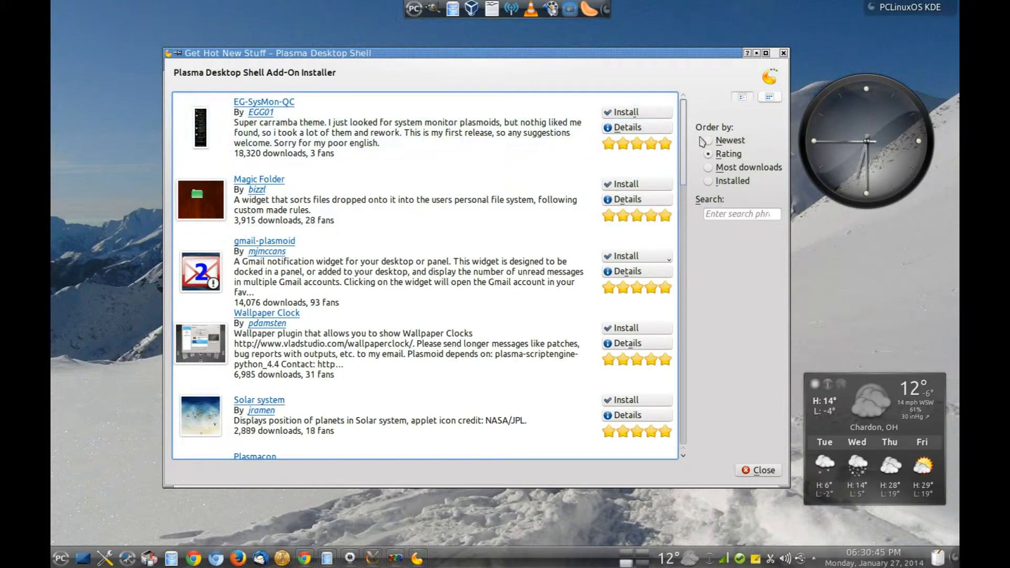
{"action": "left_click", "coordinate": [721, 214]}
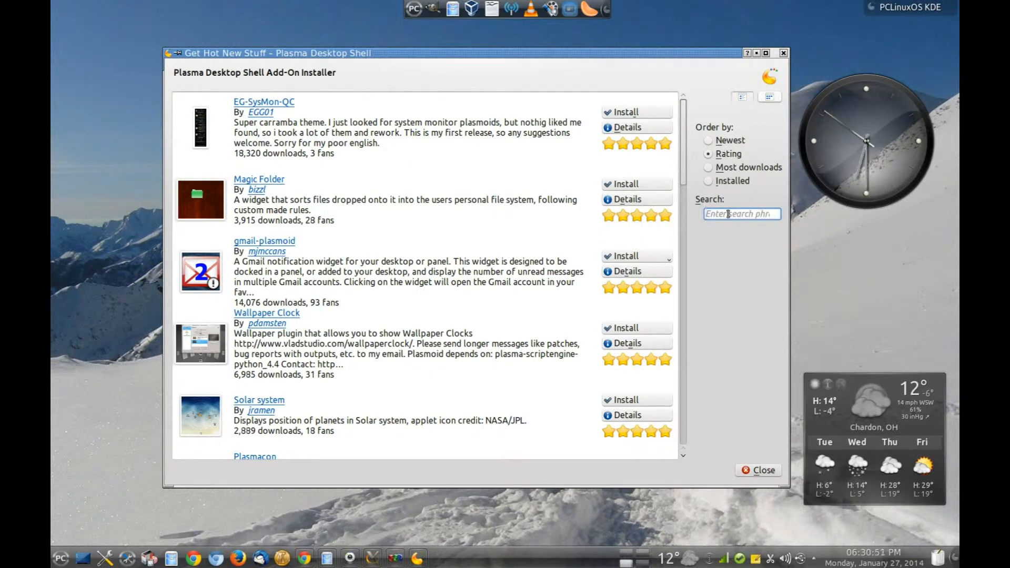
Search the add-ons for 'clock', install Minimal Clock, and close the installer.
{"action": "type", "text": "clock"}
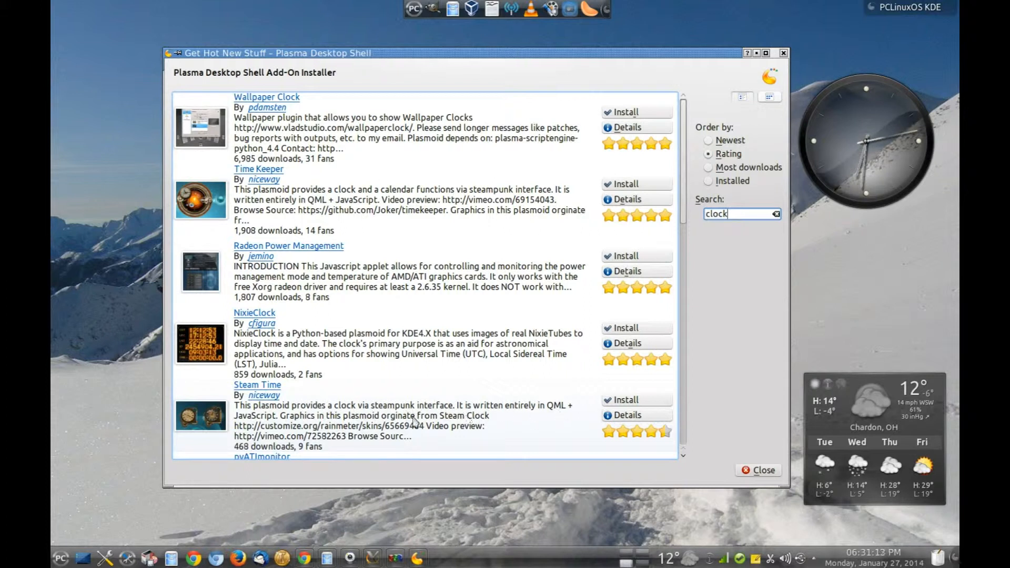
{"action": "scroll", "coordinate": [489, 392], "scroll_direction": "down", "scroll_amount": 2}
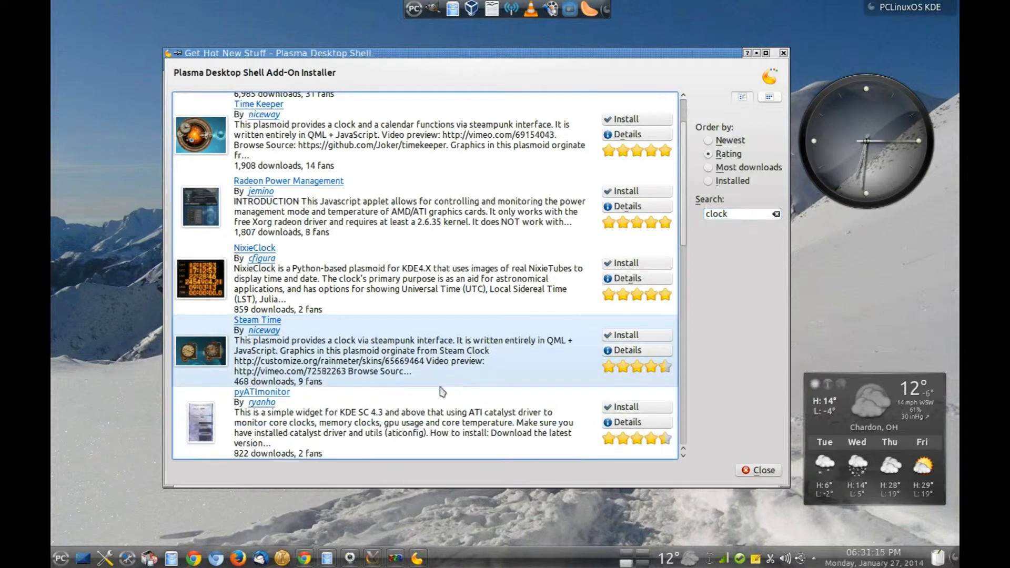
{"action": "scroll", "coordinate": [385, 385], "scroll_direction": "down", "scroll_amount": 2}
{"action": "scroll", "coordinate": [375, 383], "scroll_direction": "up", "scroll_amount": 2}
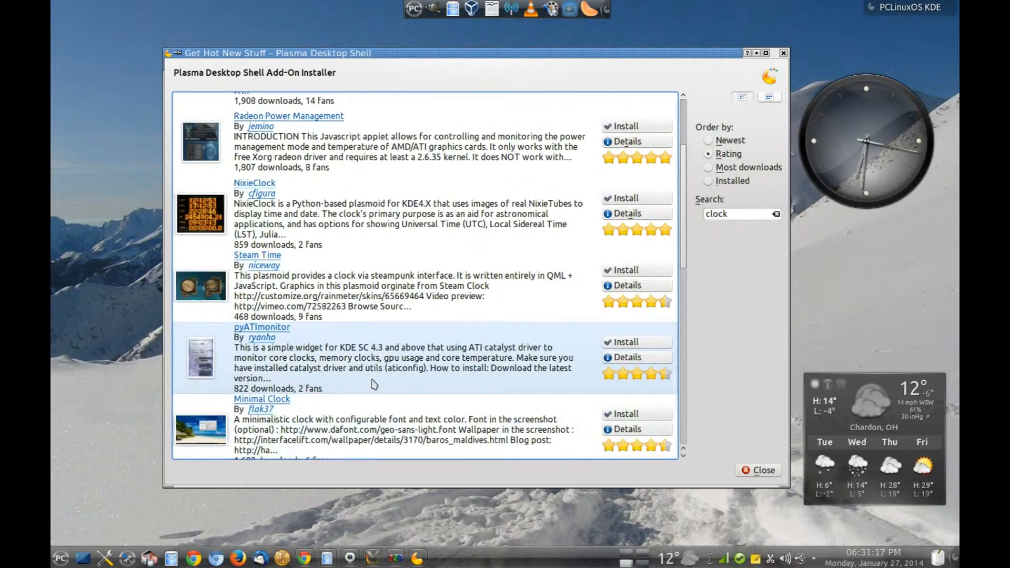
{"action": "scroll", "coordinate": [374, 383], "scroll_direction": "down", "scroll_amount": 3}
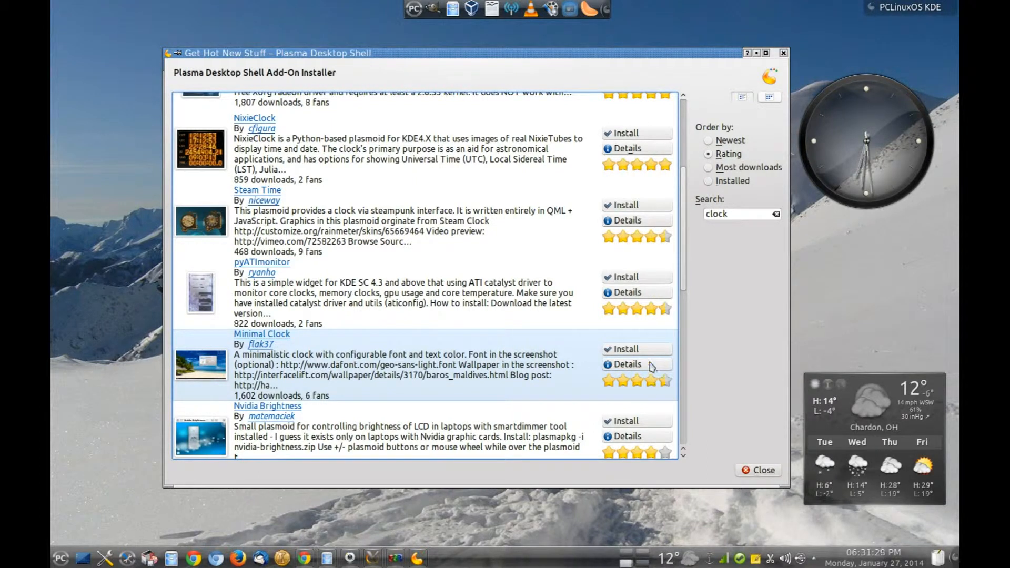
{"action": "key", "text": "ctrl+super"}
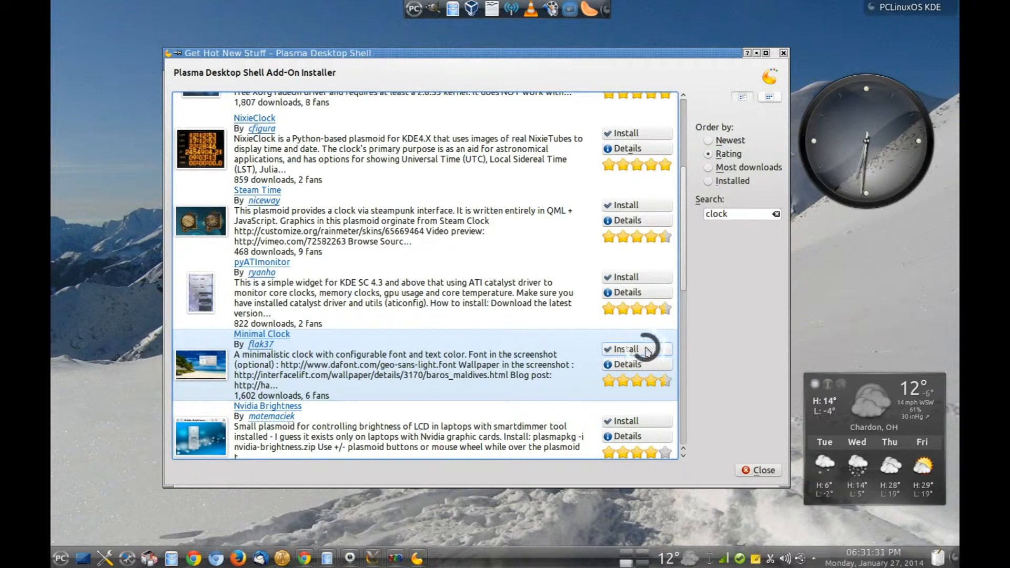
{"action": "left_click", "coordinate": [625, 350]}
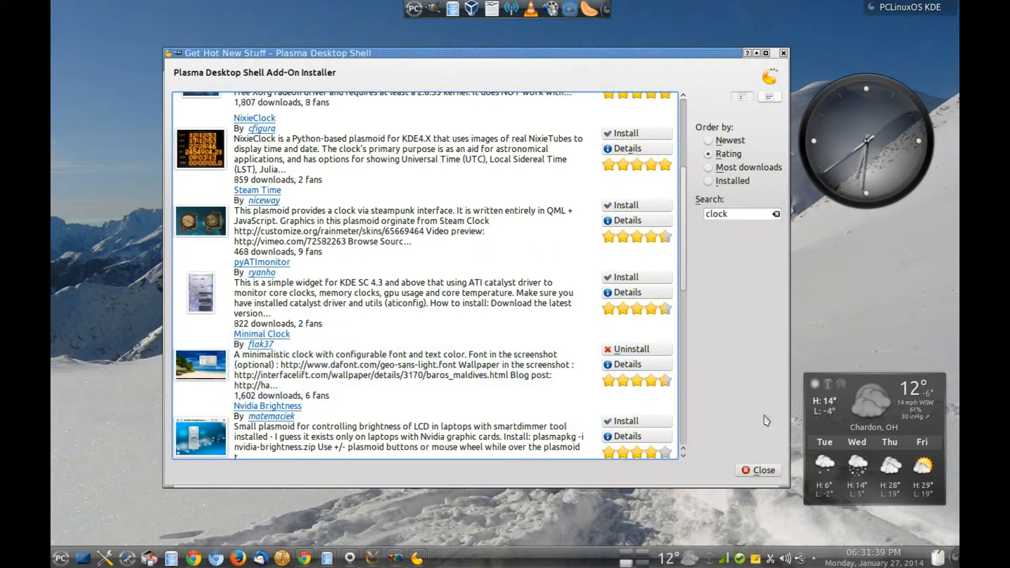
{"action": "left_click", "coordinate": [760, 470]}
{"action": "left_click", "coordinate": [919, 8]}
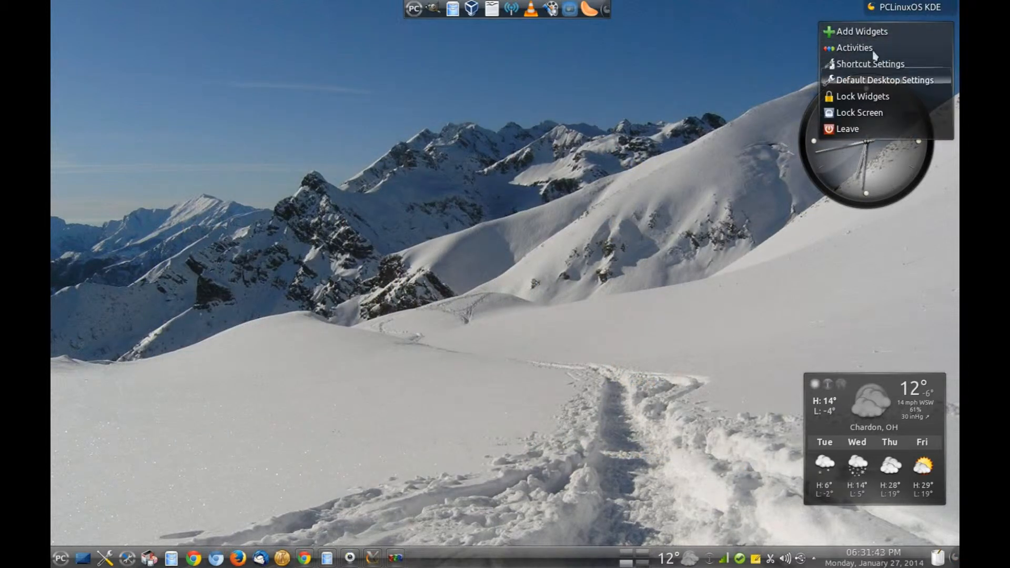
Search installed widgets for 'mini', drag Minimal Clock onto the desktop, and open its settings.
{"action": "left_click", "coordinate": [862, 32]}
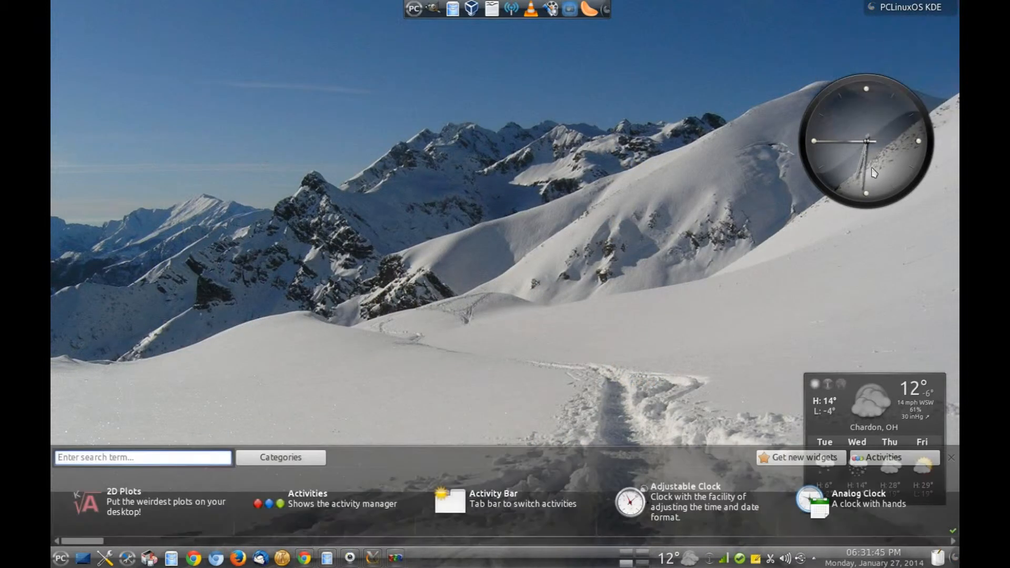
{"action": "left_click", "coordinate": [108, 459]}
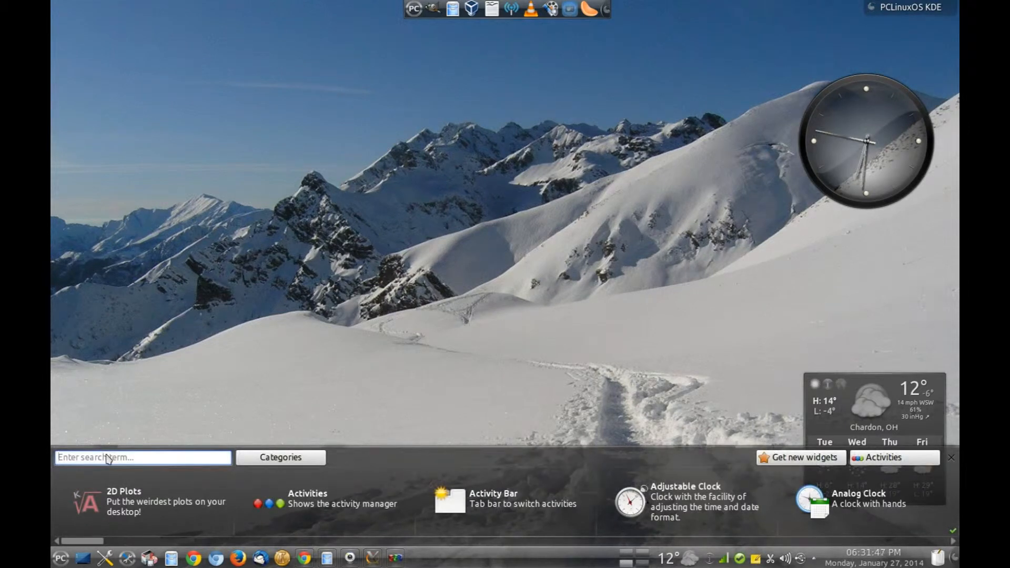
{"action": "type", "text": "mini"}
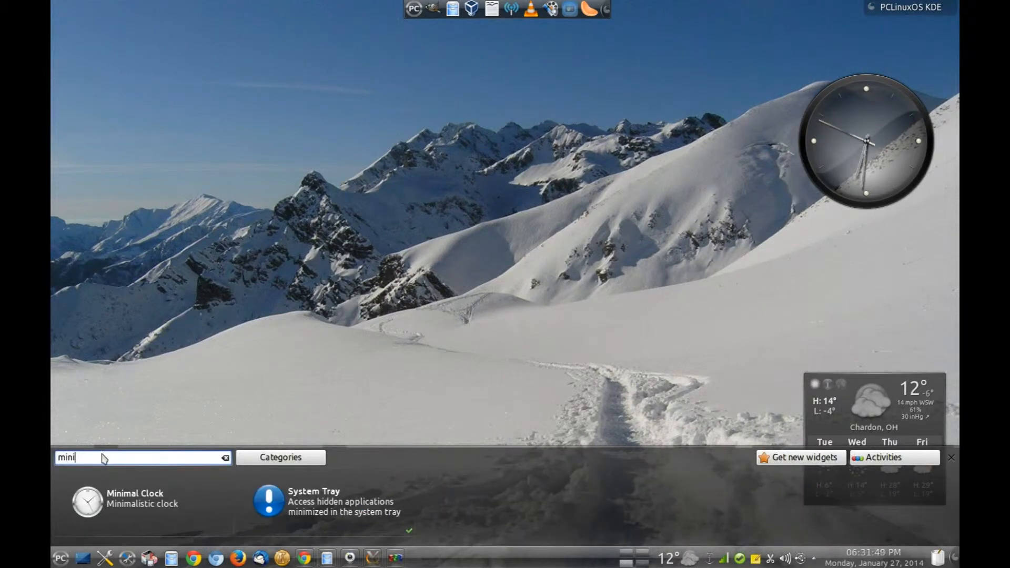
{"action": "mouse_move", "coordinate": [154, 507]}
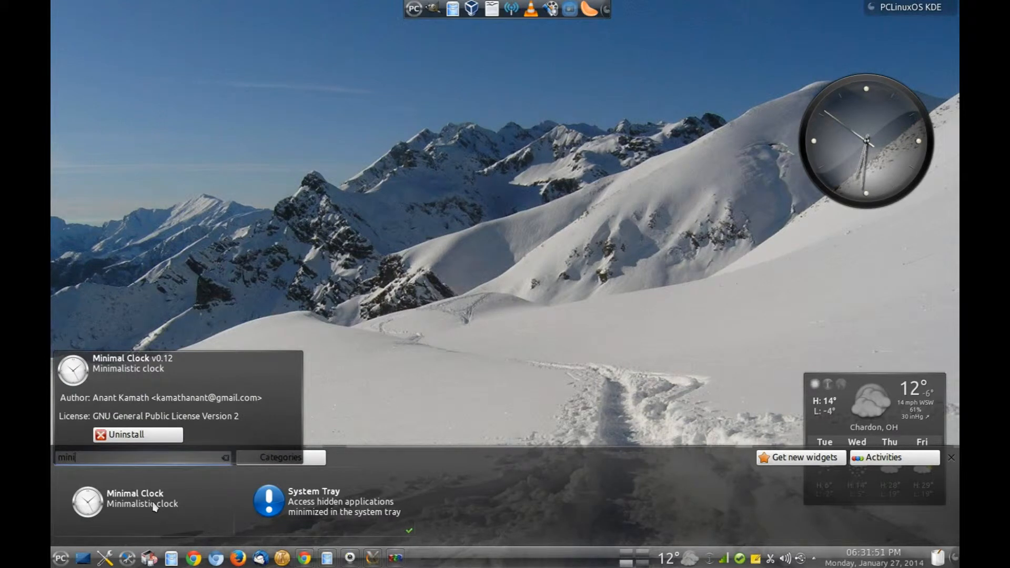
{"action": "left_click_drag", "start_coordinate": [154, 507], "coordinate": [315, 161]}
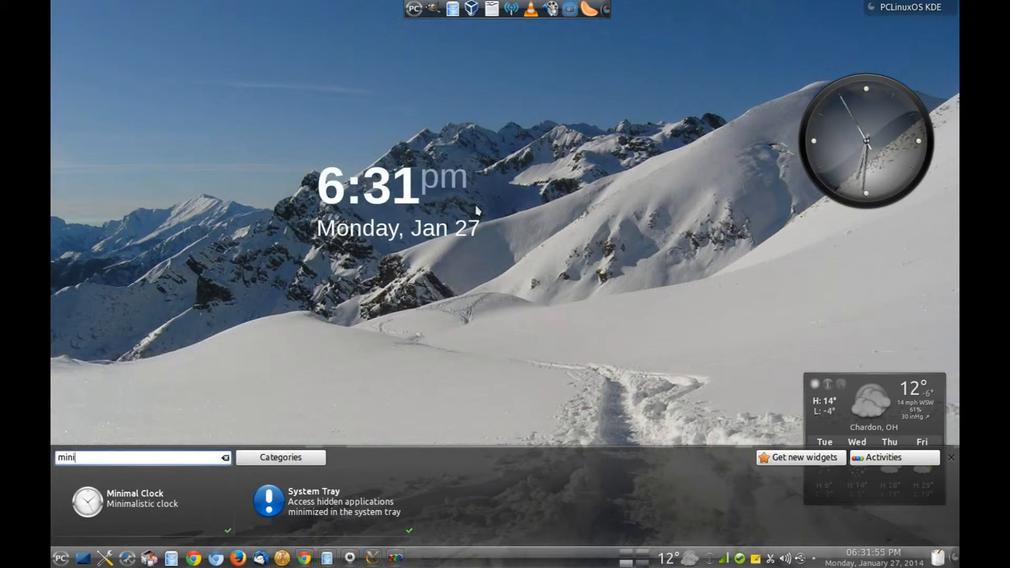
{"action": "mouse_move", "coordinate": [471, 200]}
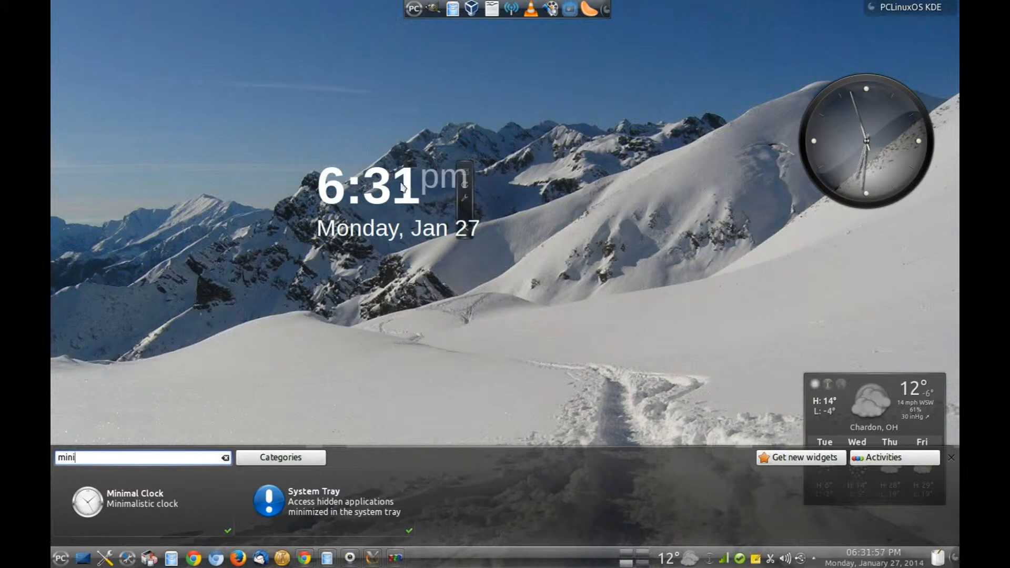
{"action": "left_click", "coordinate": [466, 201]}
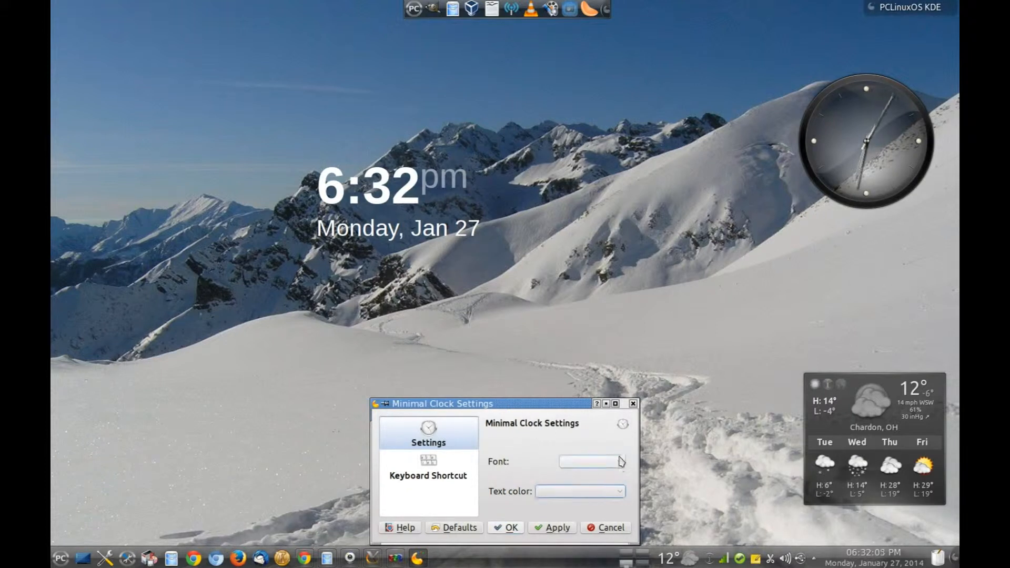
Move and enlarge the Minimal Clock Settings window, then cancel it without keeping changes.
{"action": "left_click_drag", "start_coordinate": [576, 405], "coordinate": [563, 312]}
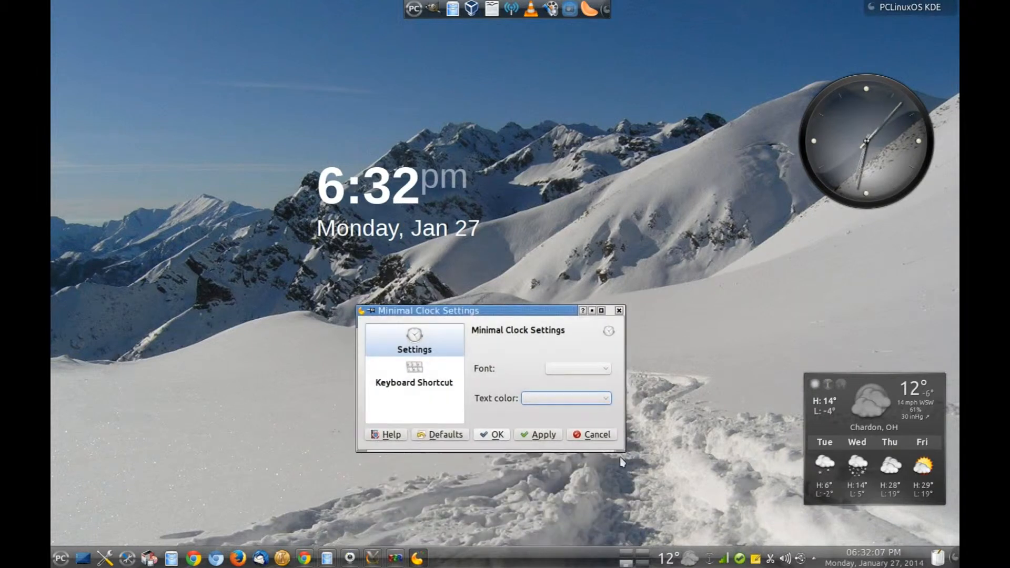
{"action": "left_click_drag", "start_coordinate": [626, 453], "coordinate": [650, 470]}
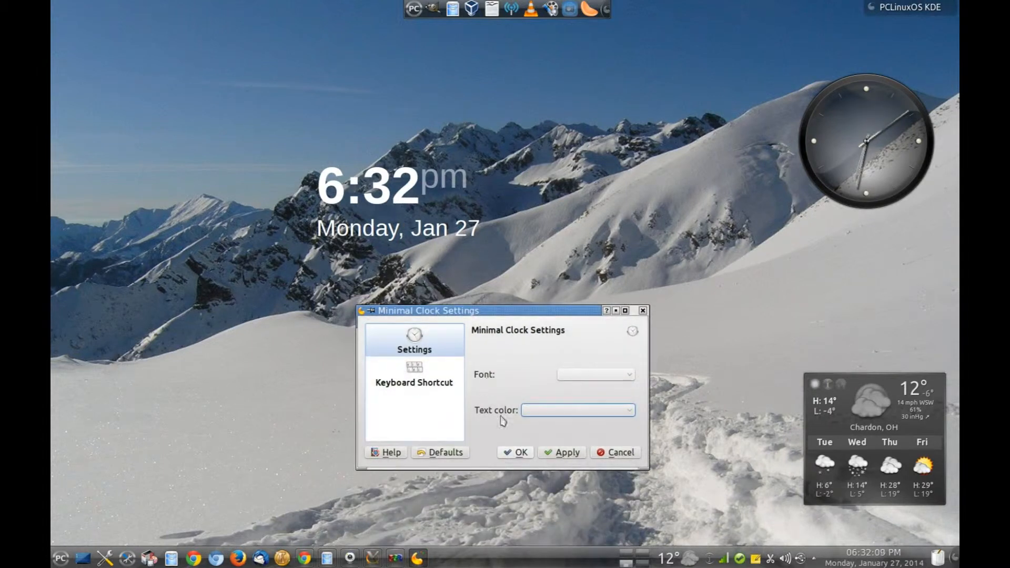
{"action": "left_click", "coordinate": [568, 453]}
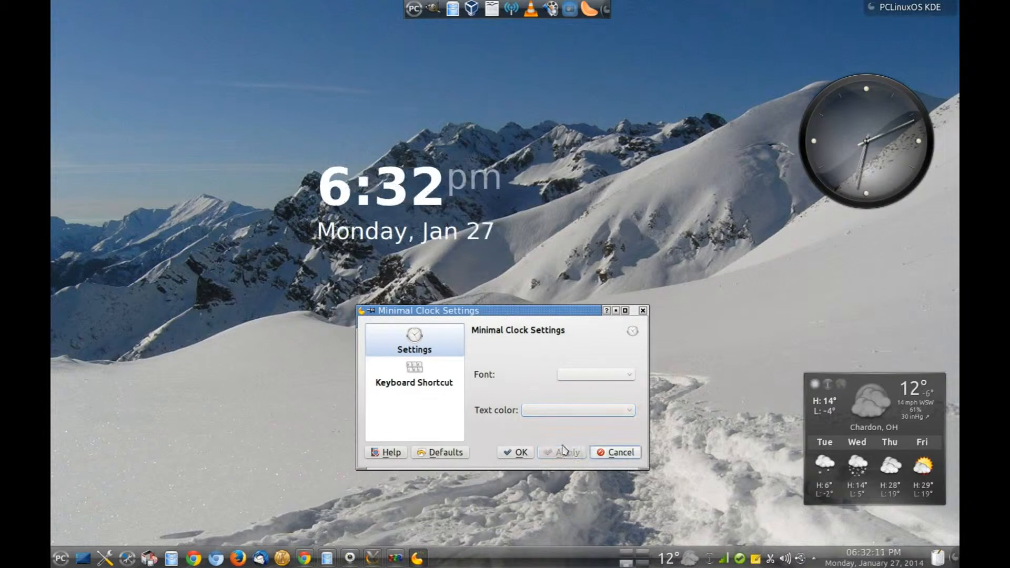
{"action": "left_click", "coordinate": [623, 455]}
{"action": "mouse_move", "coordinate": [429, 185]}
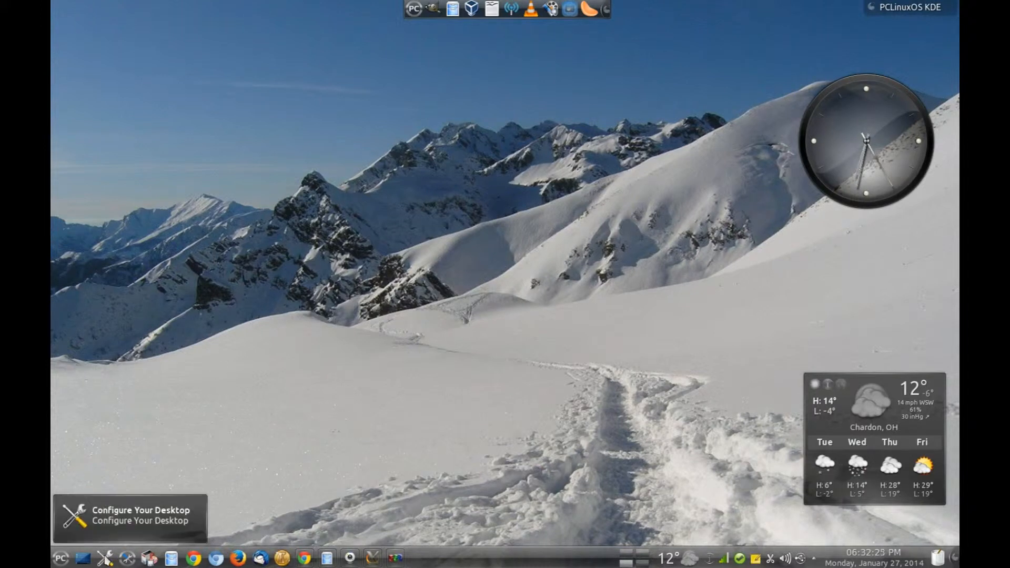
Launch Configure Your Desktop and bring up Application Appearance's Style page, showing the Oxygen widget style.
{"action": "left_click", "coordinate": [107, 559]}
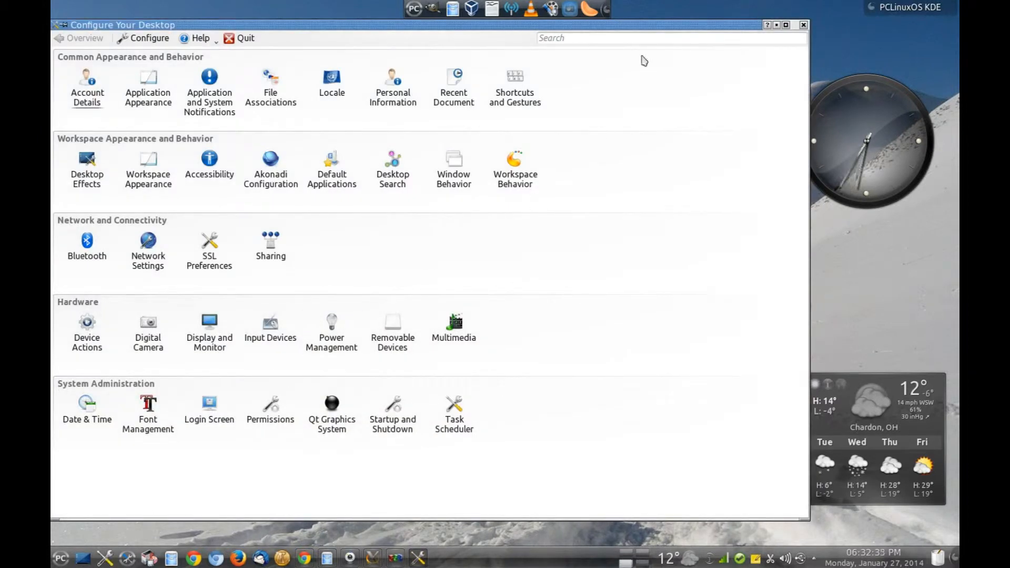
{"action": "left_click_drag", "start_coordinate": [666, 27], "coordinate": [724, 30]}
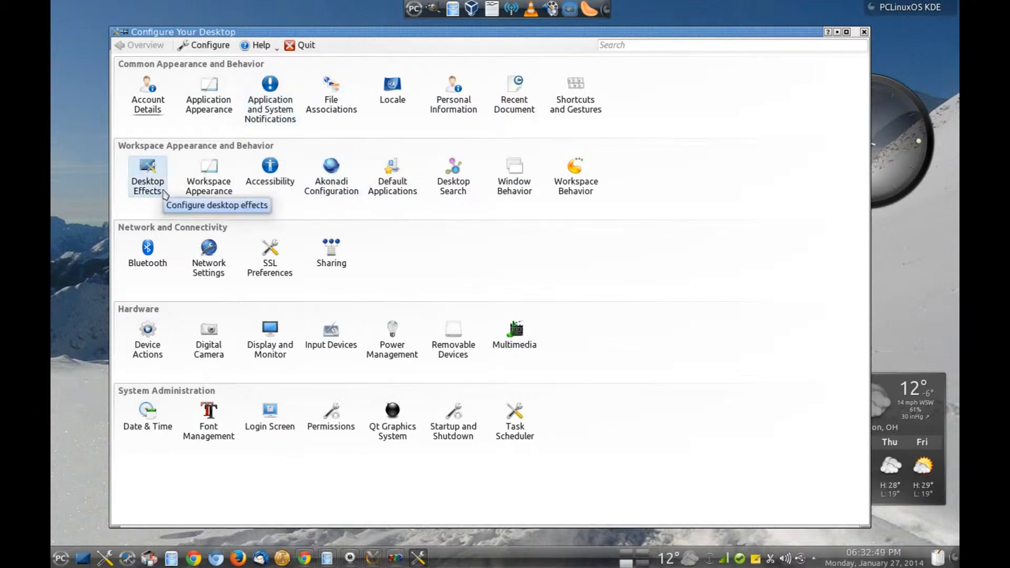
{"action": "left_click", "coordinate": [214, 97]}
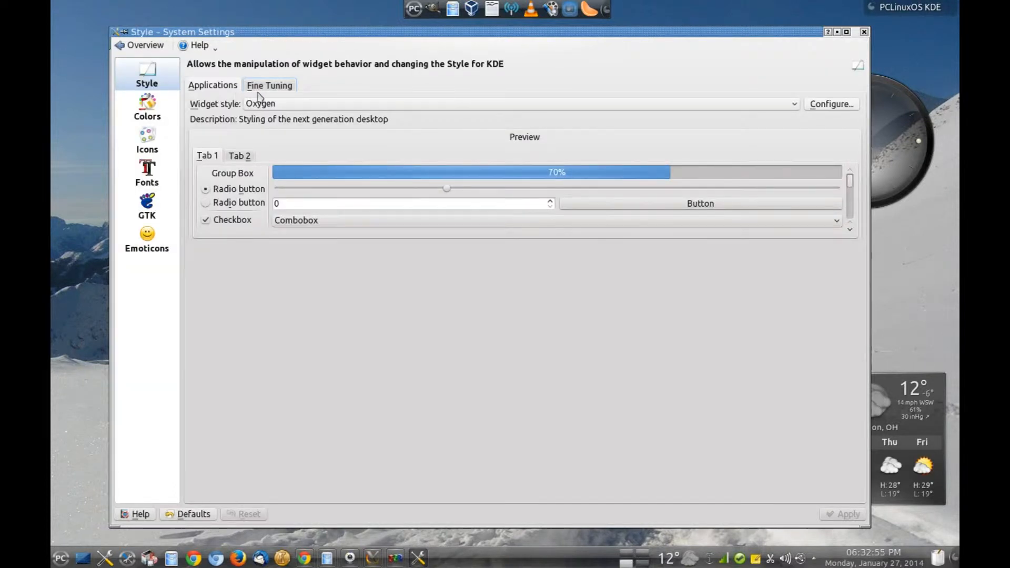
Browse the Colors, Icons and Fonts pages of Application Appearance.
{"action": "left_click", "coordinate": [140, 45]}
{"action": "left_click", "coordinate": [220, 99]}
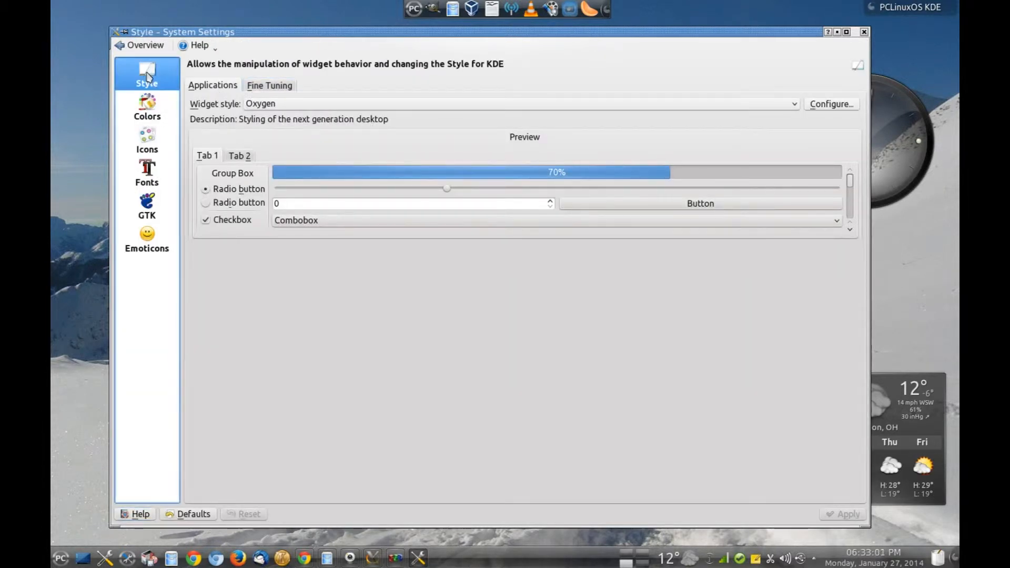
{"action": "left_click", "coordinate": [151, 114]}
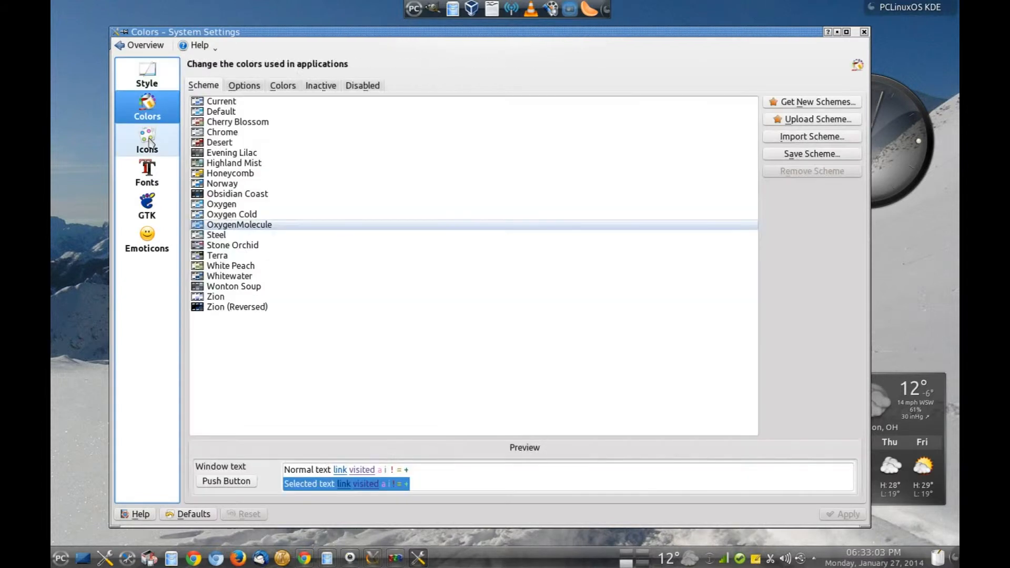
{"action": "left_click", "coordinate": [148, 144]}
{"action": "left_click", "coordinate": [148, 174]}
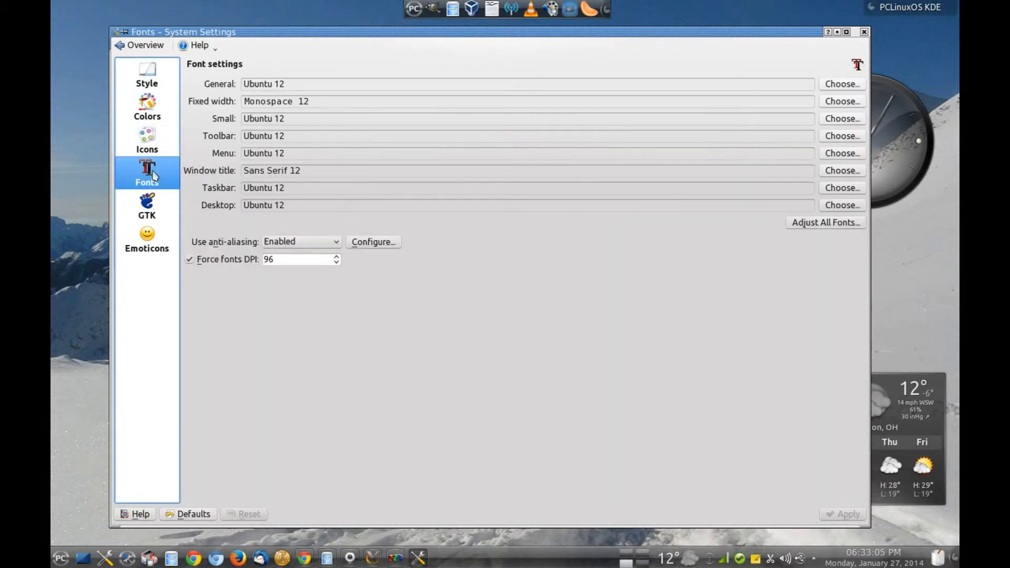
Keep Oxygen as the widget style and discard the unapplied change, returning to the overview.
{"action": "left_click", "coordinate": [147, 77]}
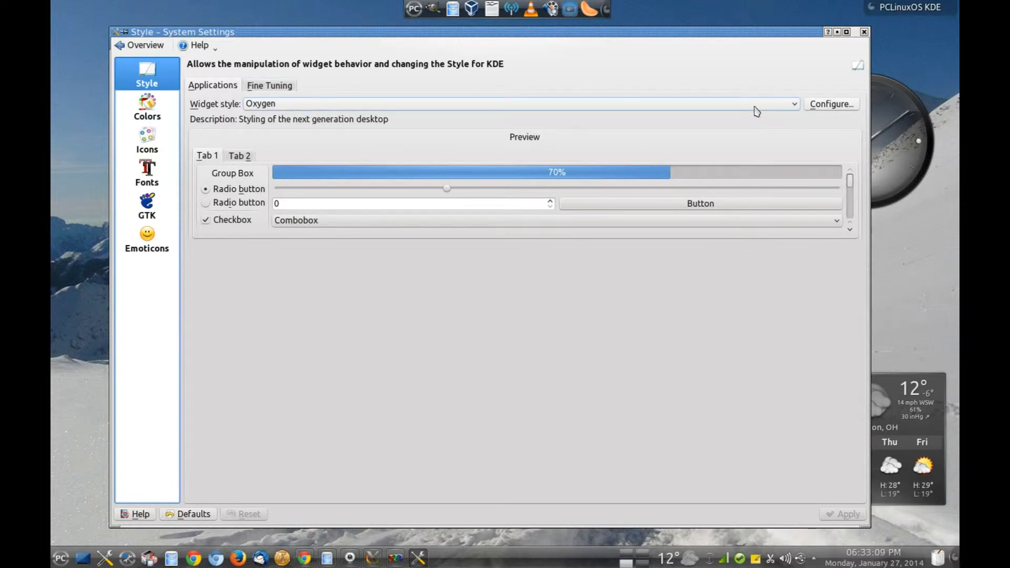
{"action": "left_click", "coordinate": [793, 106]}
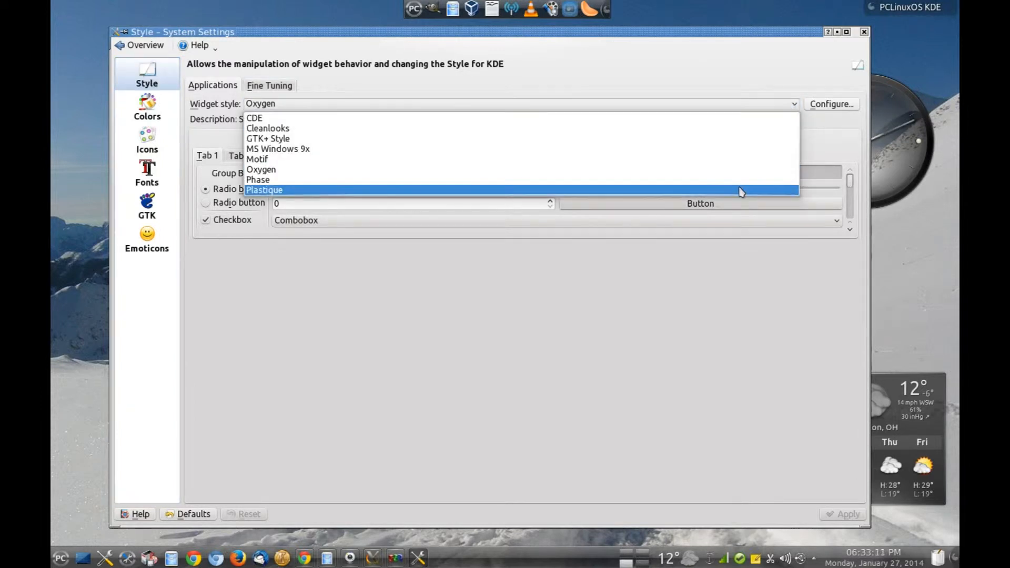
{"action": "left_click", "coordinate": [740, 169]}
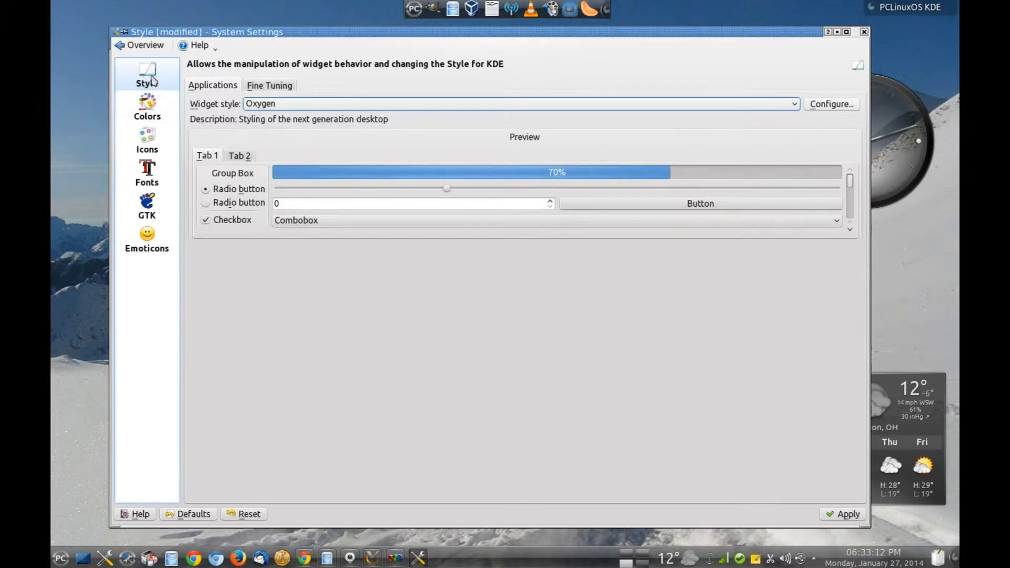
{"action": "left_click", "coordinate": [149, 47]}
{"action": "left_click", "coordinate": [553, 306]}
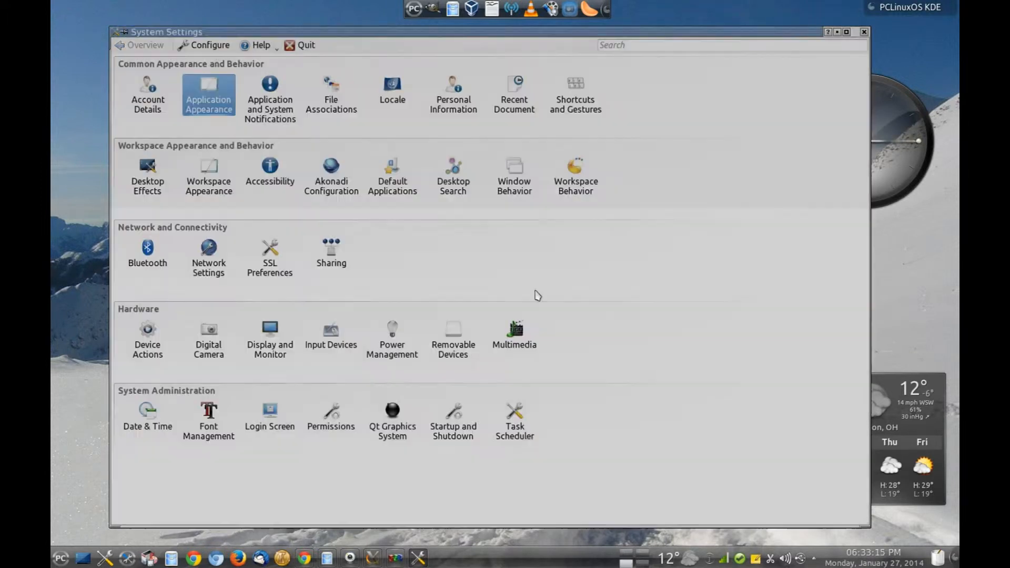
Open Workspace Appearance's Desktop Theme page, moving and narrowing the settings window.
{"action": "left_click", "coordinate": [213, 183]}
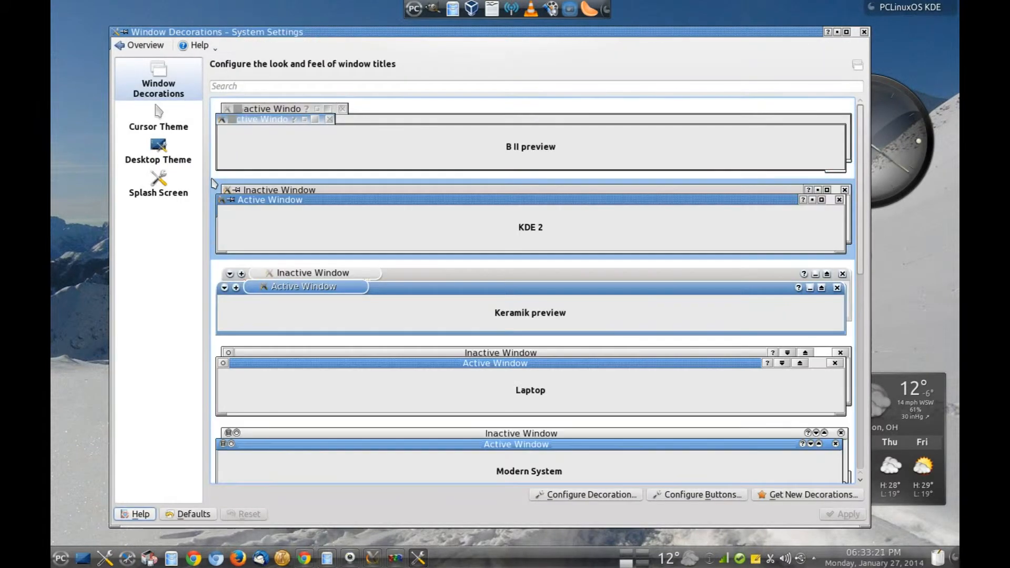
{"action": "left_click_drag", "start_coordinate": [629, 31], "coordinate": [570, 33]}
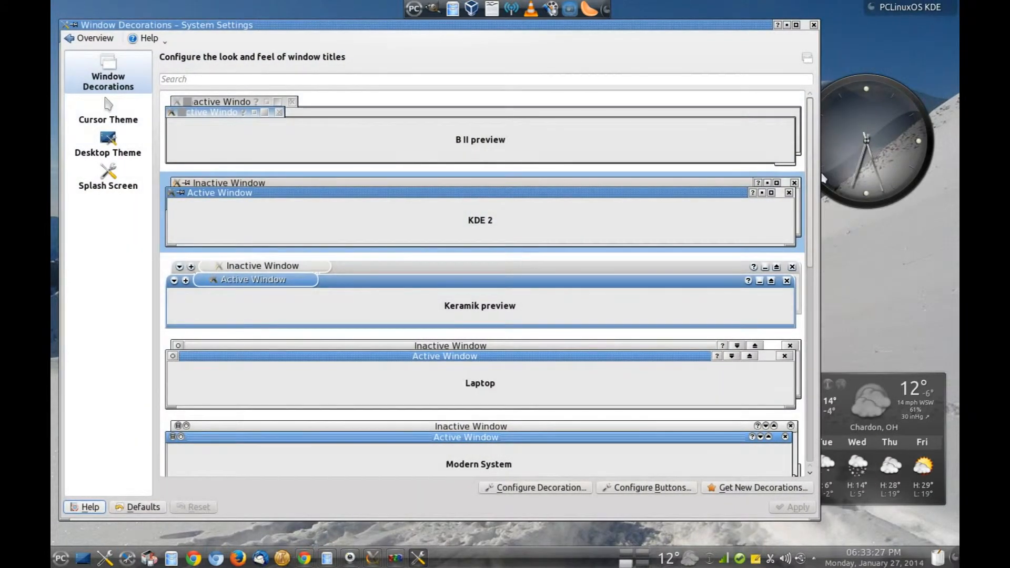
{"action": "left_click_drag", "start_coordinate": [816, 171], "coordinate": [774, 171]}
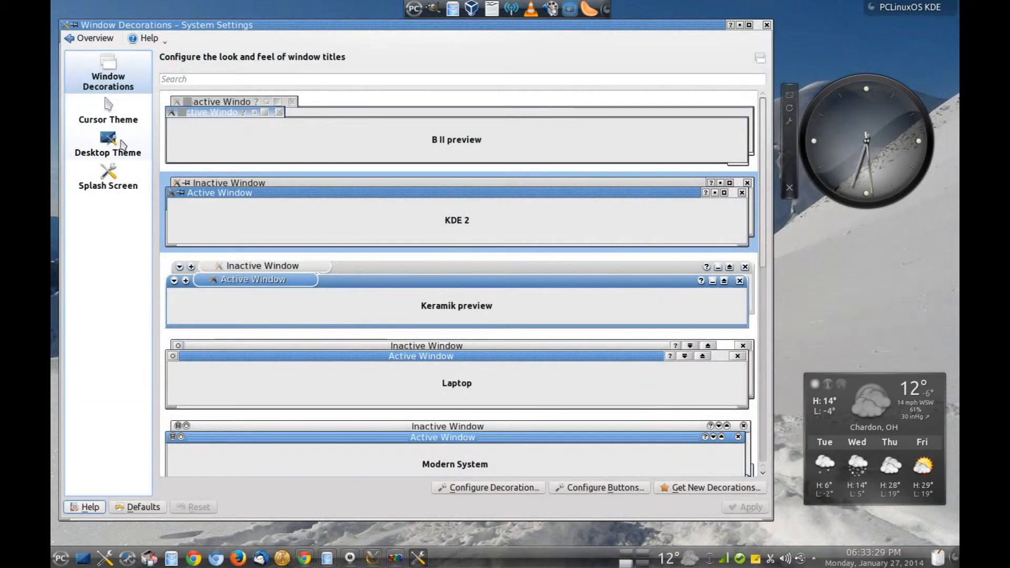
{"action": "left_click", "coordinate": [114, 141]}
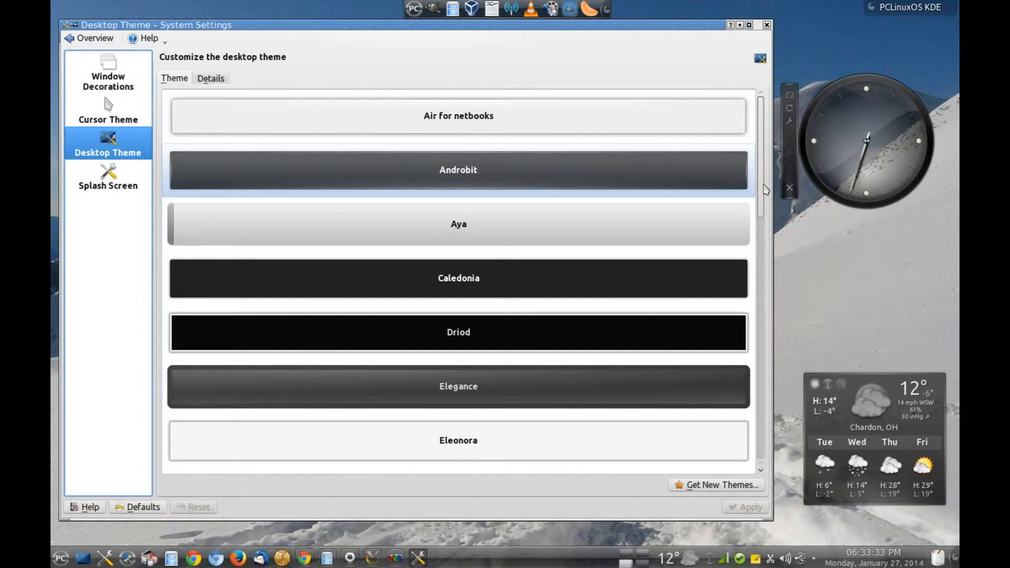
{"action": "mouse_move", "coordinate": [761, 185]}
{"action": "left_mouse_down"}
{"action": "mouse_move", "coordinate": [761, 193]}
{"action": "mouse_move", "coordinate": [760, 182]}
{"action": "left_mouse_up"}
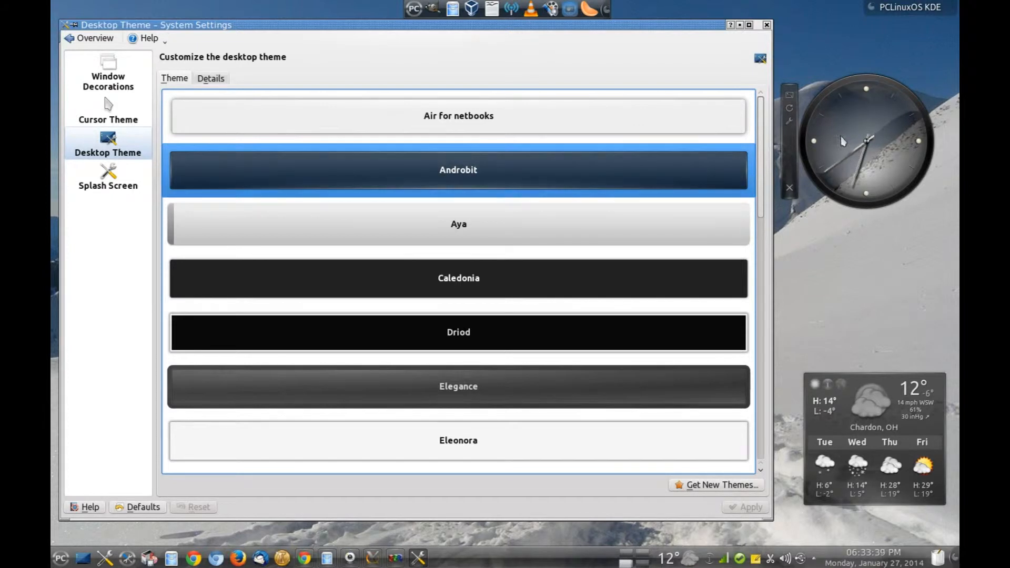
{"action": "left_click", "coordinate": [930, 293]}
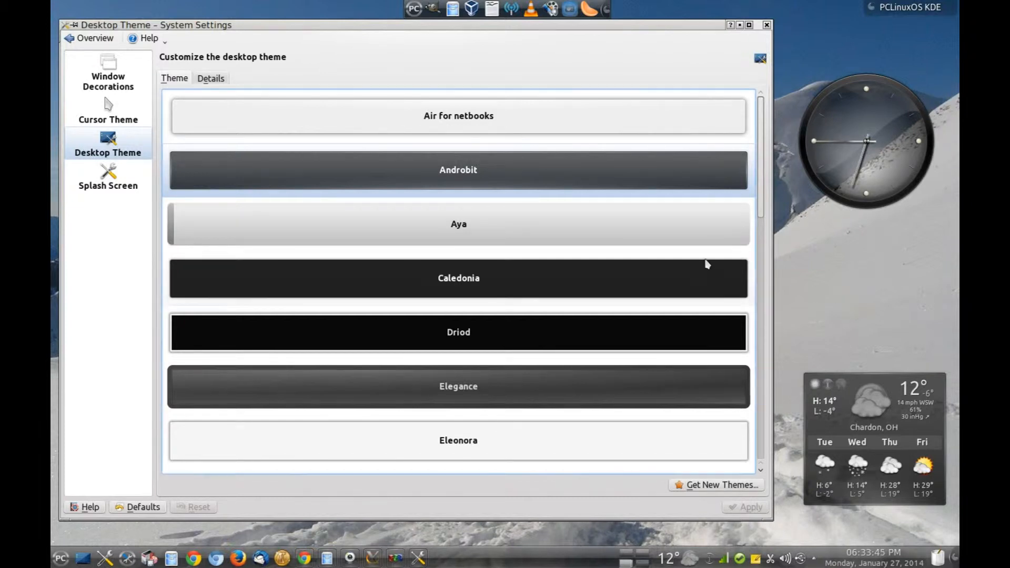
{"action": "left_click_drag", "start_coordinate": [761, 187], "coordinate": [772, 264]}
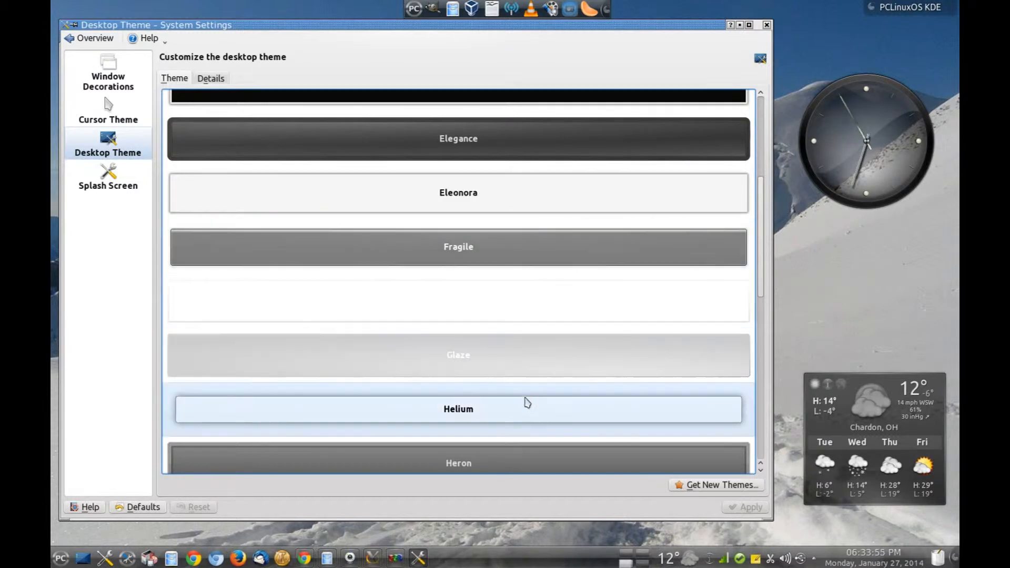
Apply the Fragile desktop theme, then apply the Steel desktop theme.
{"action": "left_click", "coordinate": [496, 259]}
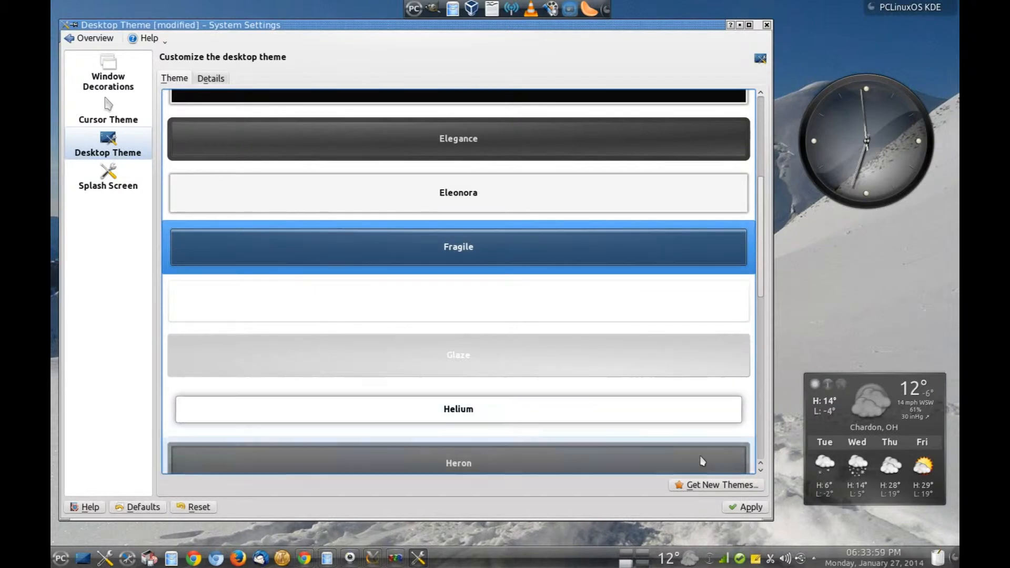
{"action": "left_click", "coordinate": [742, 507]}
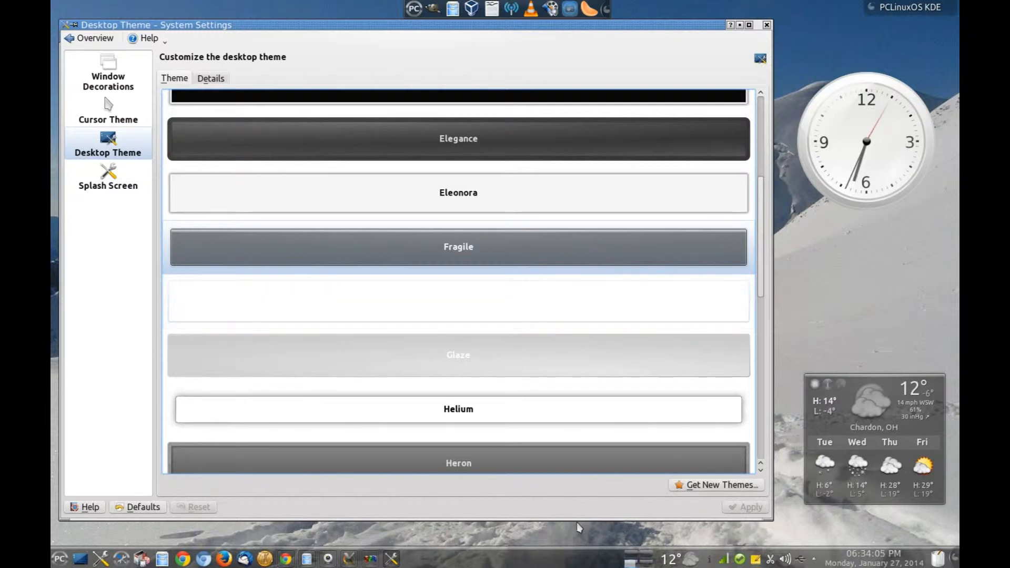
{"action": "scroll", "coordinate": [550, 367], "scroll_direction": "down", "scroll_amount": 10}
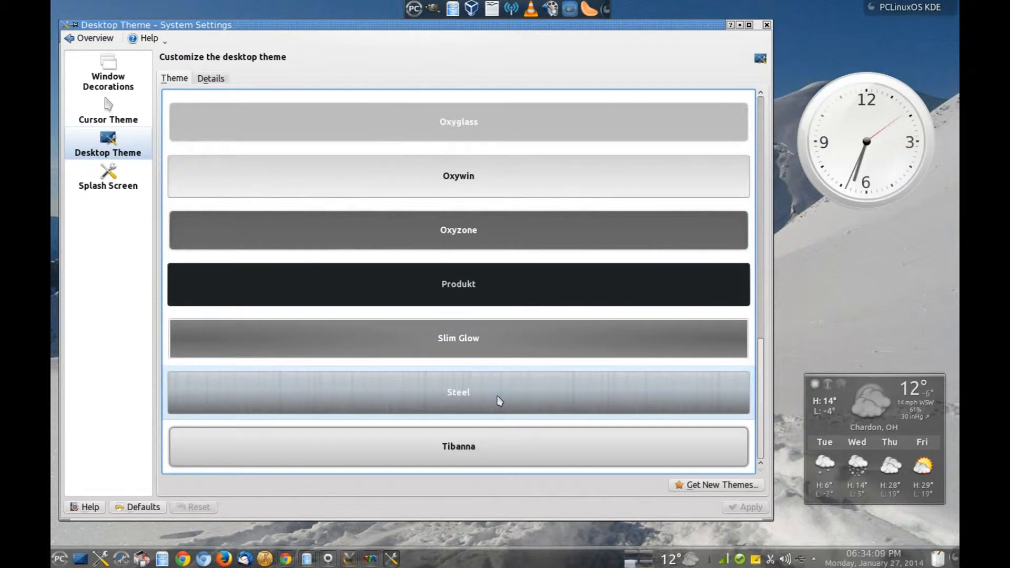
{"action": "left_click", "coordinate": [459, 395]}
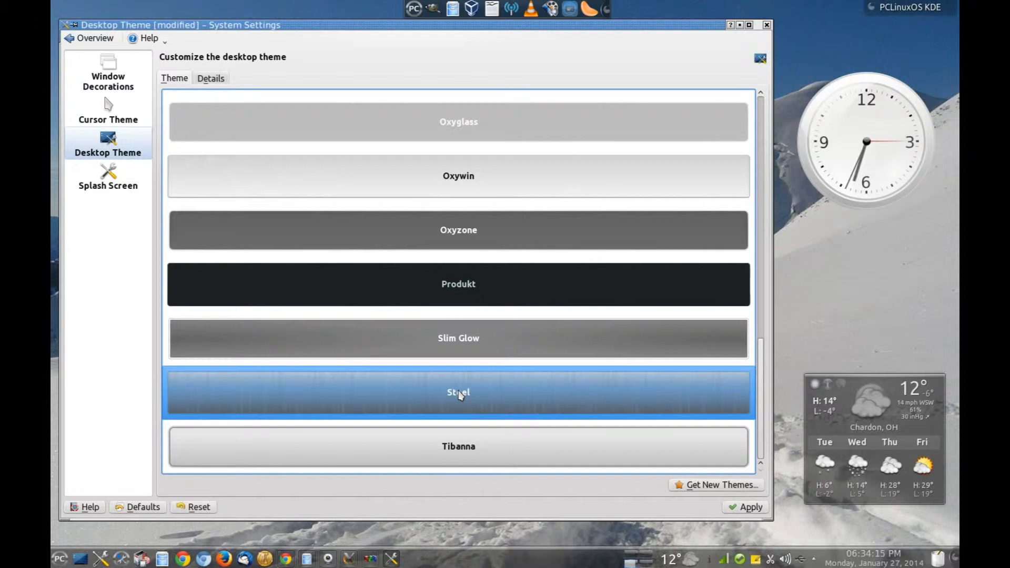
{"action": "left_click", "coordinate": [744, 509]}
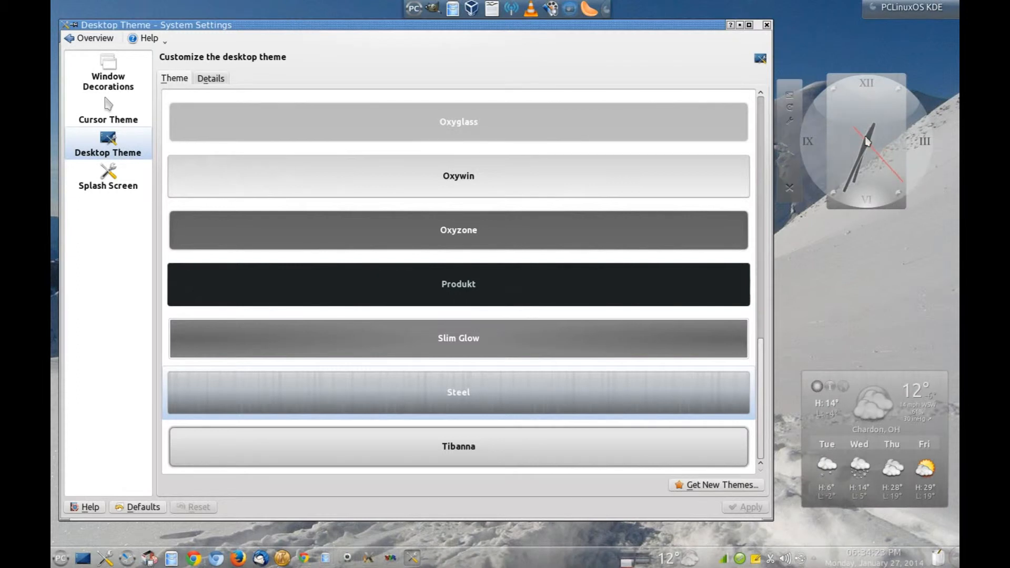
{"action": "mouse_move", "coordinate": [867, 141]}
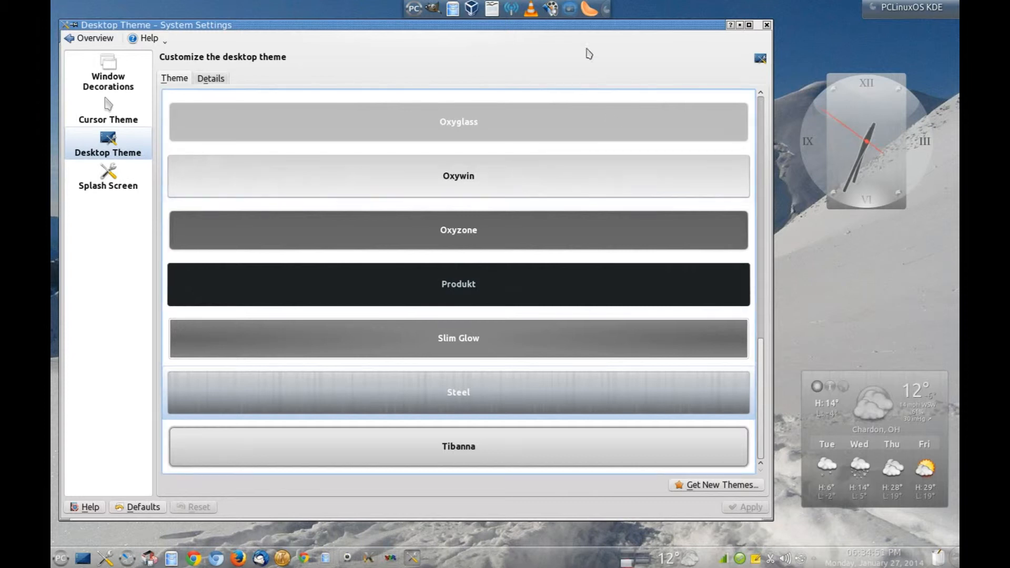
{"action": "left_click_drag", "start_coordinate": [530, 25], "coordinate": [542, 26]}
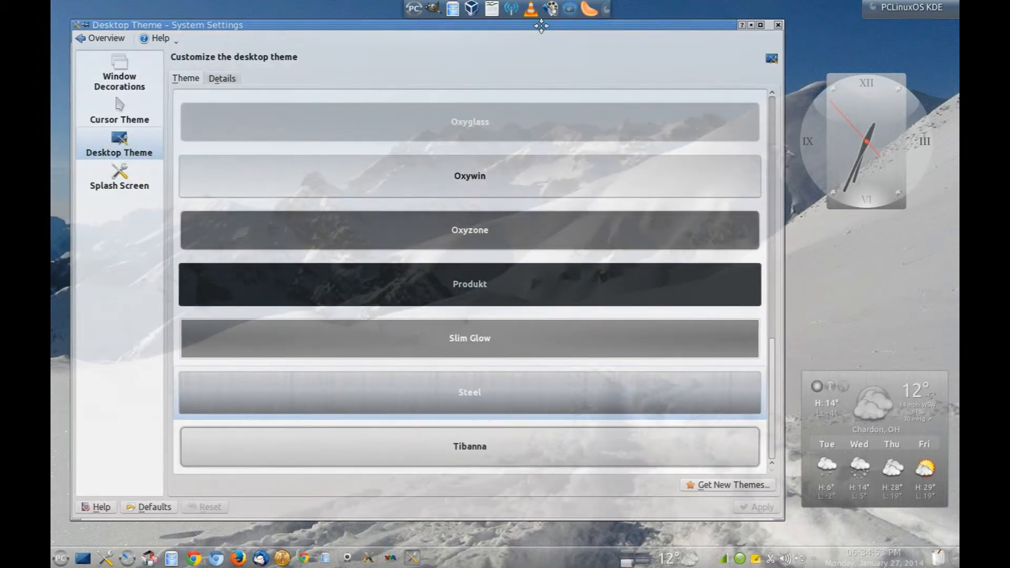
Apply the Keramik window decoration, then open the Get New Decorations catalogue.
{"action": "left_click", "coordinate": [120, 75]}
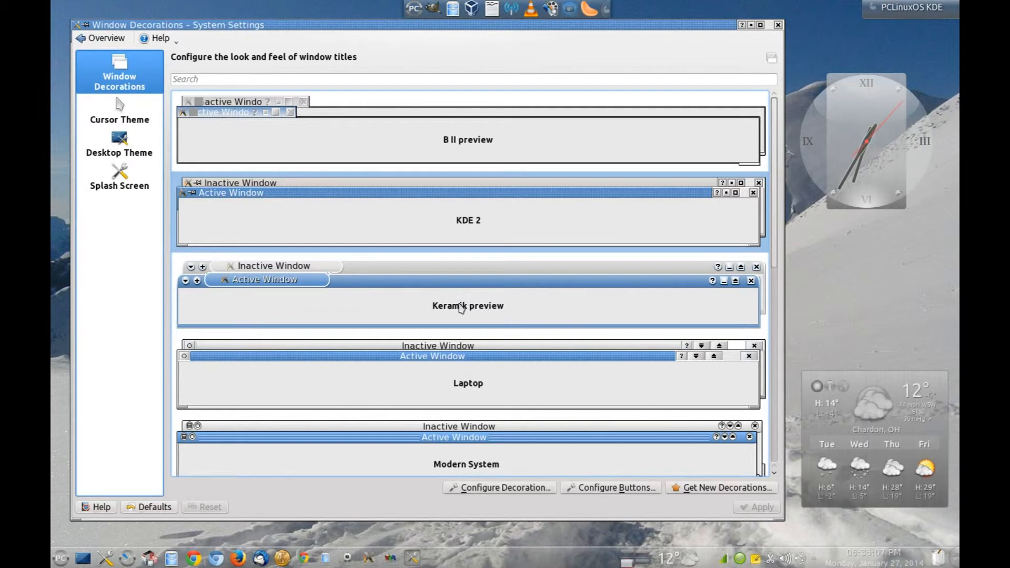
{"action": "left_click", "coordinate": [476, 308]}
{"action": "left_click", "coordinate": [758, 507]}
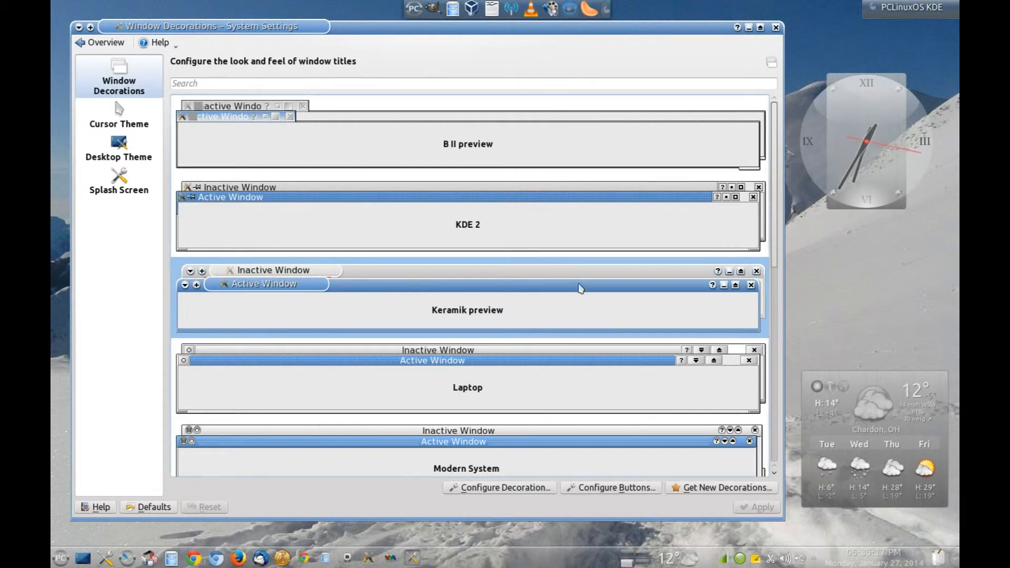
{"action": "scroll", "coordinate": [609, 268], "scroll_direction": "down", "scroll_amount": 10}
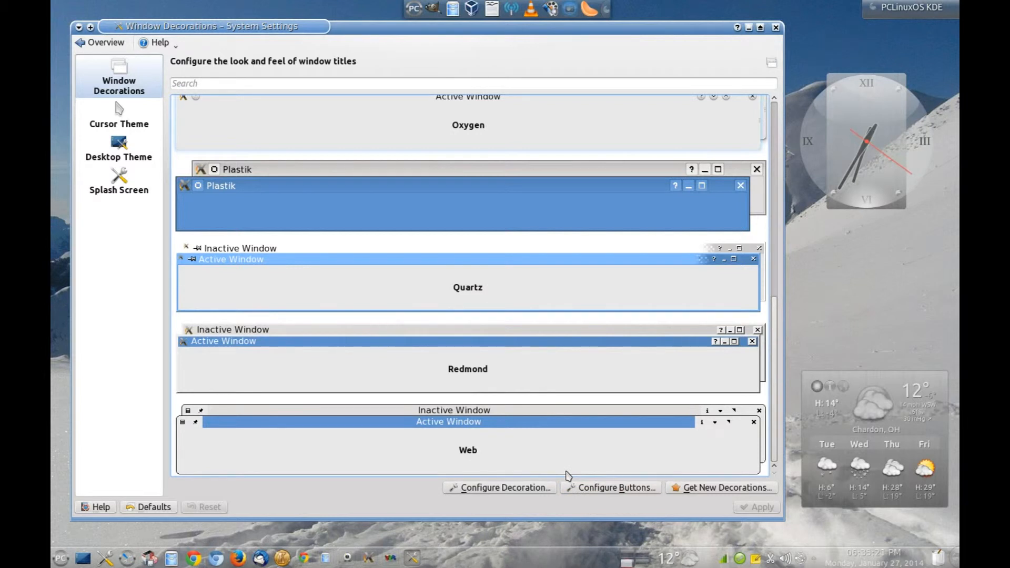
{"action": "left_click", "coordinate": [721, 492]}
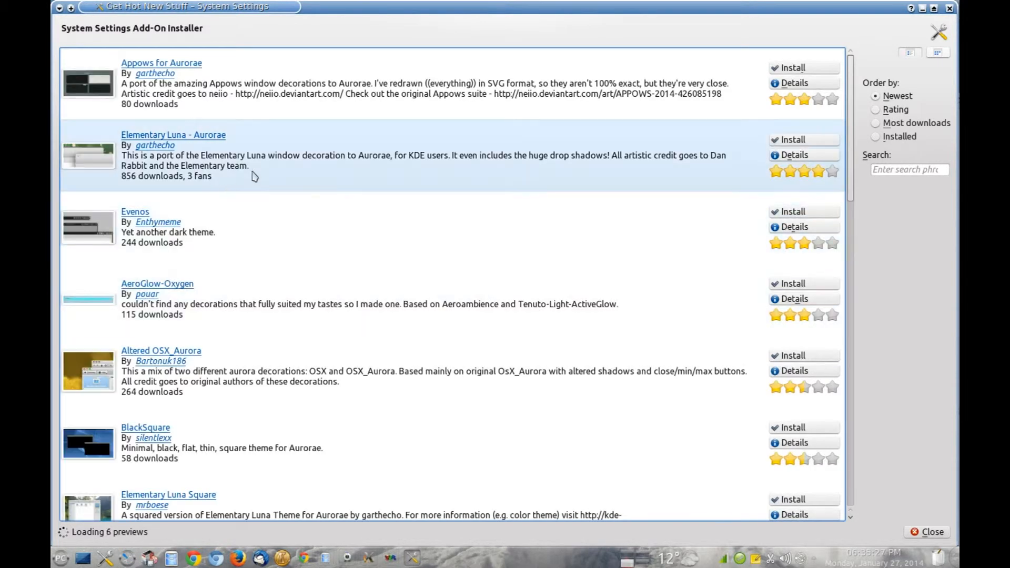
Scroll through the downloadable window decorations and close the add-on installer.
{"action": "scroll", "coordinate": [365, 279], "scroll_direction": "down", "scroll_amount": 5}
{"action": "scroll", "coordinate": [365, 279], "scroll_direction": "down", "scroll_amount": 5}
{"action": "scroll", "coordinate": [365, 279], "scroll_direction": "up", "scroll_amount": 2}
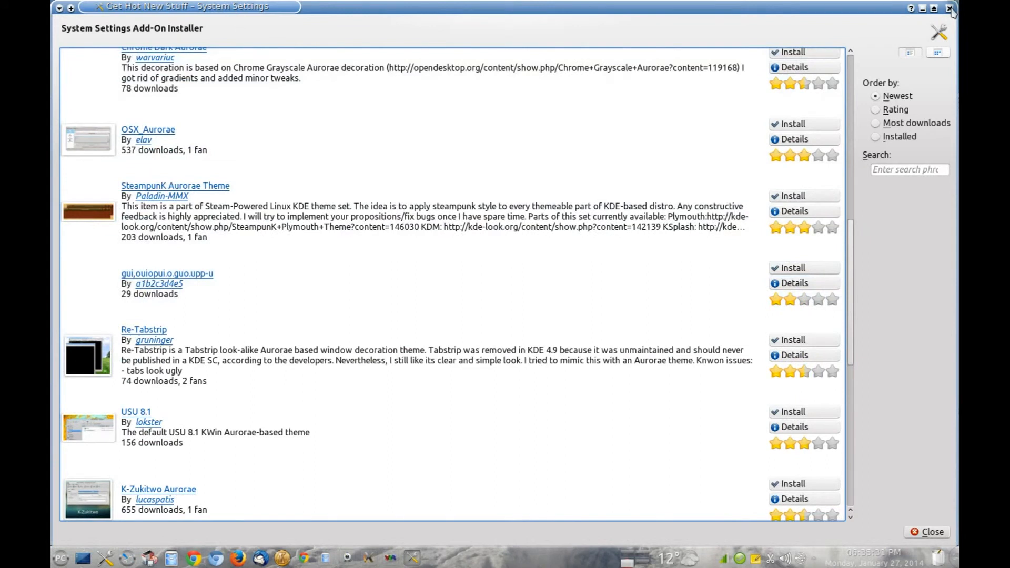
{"action": "left_click", "coordinate": [950, 8]}
Browse the Get New Themes catalogue from the Desktop Theme page, then close it.
{"action": "left_click", "coordinate": [119, 150]}
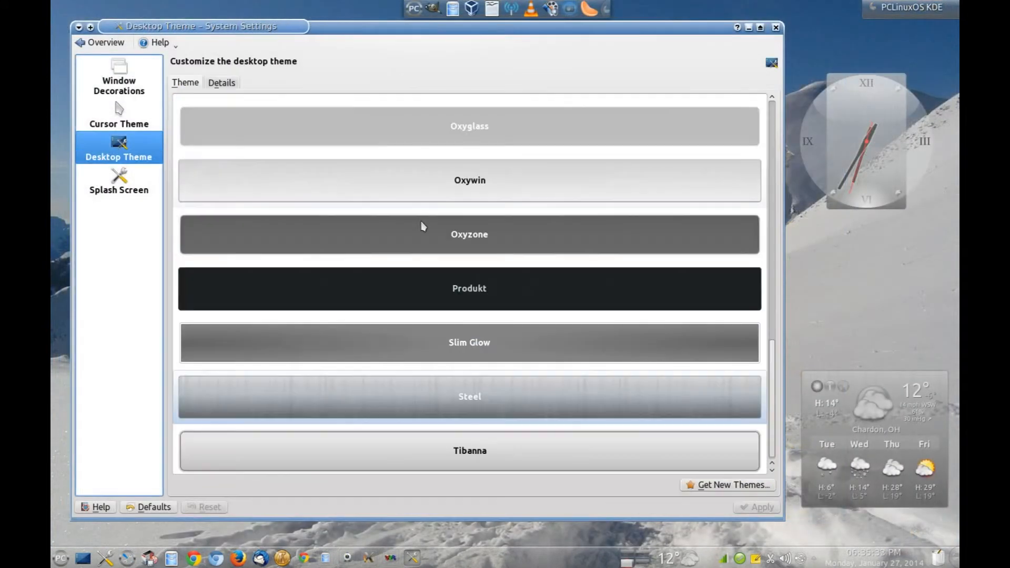
{"action": "left_click", "coordinate": [731, 486]}
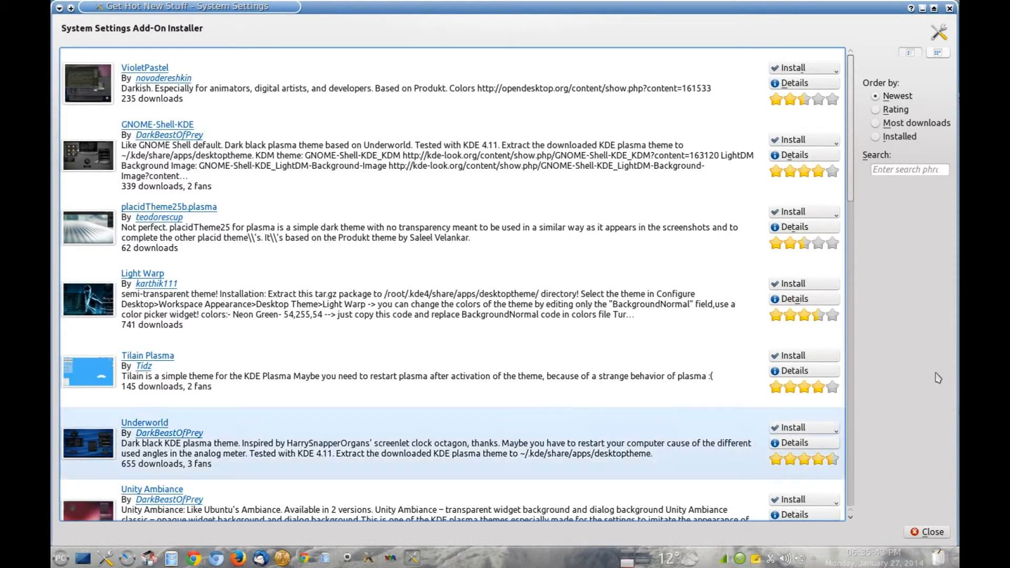
{"action": "left_click_drag", "start_coordinate": [848, 110], "coordinate": [876, 86]}
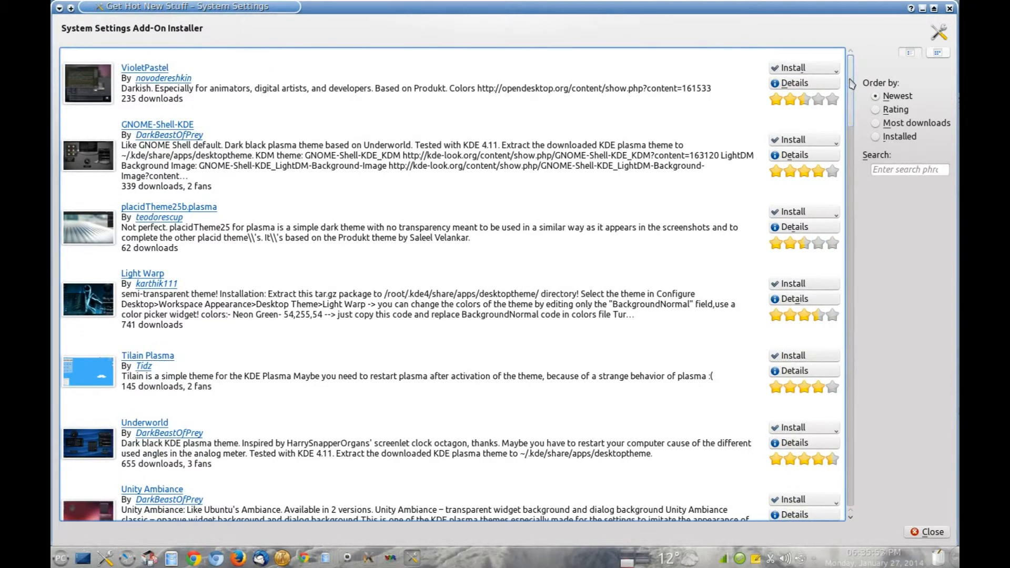
{"action": "left_click", "coordinate": [949, 8]}
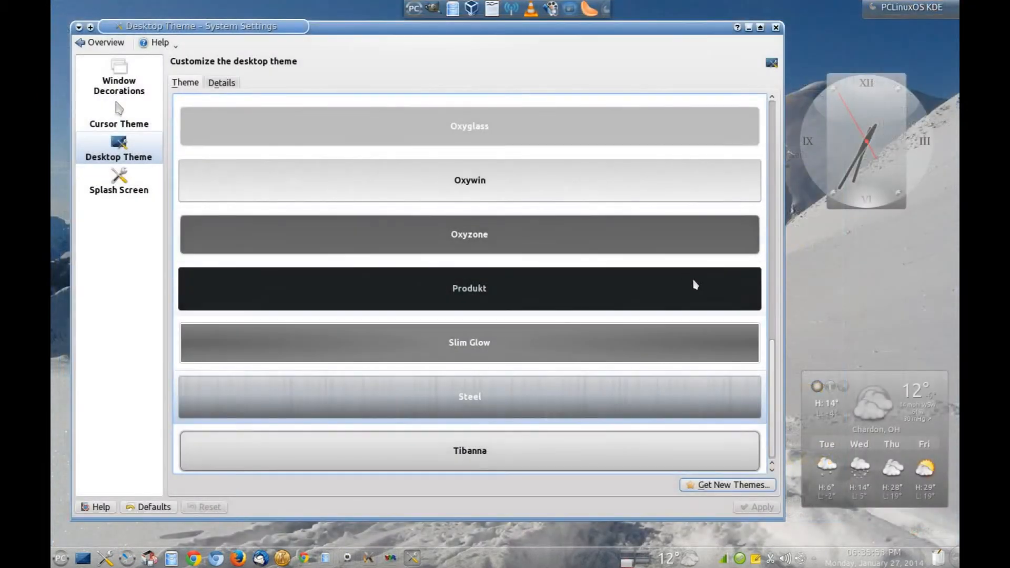
Apply the Androbit desktop theme.
{"action": "left_click_drag", "start_coordinate": [771, 389], "coordinate": [811, 119]}
{"action": "left_click", "coordinate": [530, 174]}
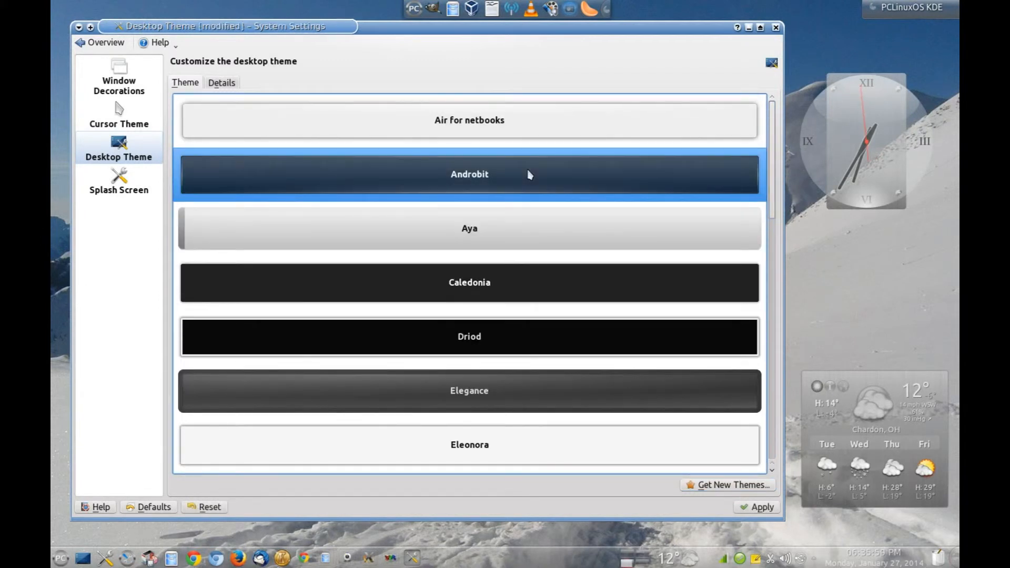
{"action": "left_click", "coordinate": [763, 508]}
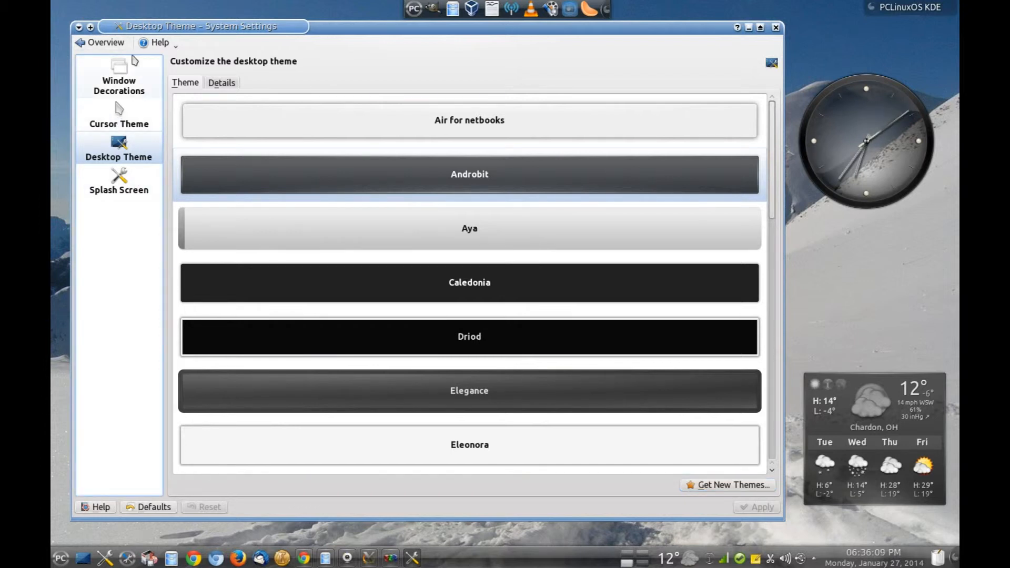
Apply the KDE 2 window decoration and minimize System Settings.
{"action": "left_click", "coordinate": [125, 76]}
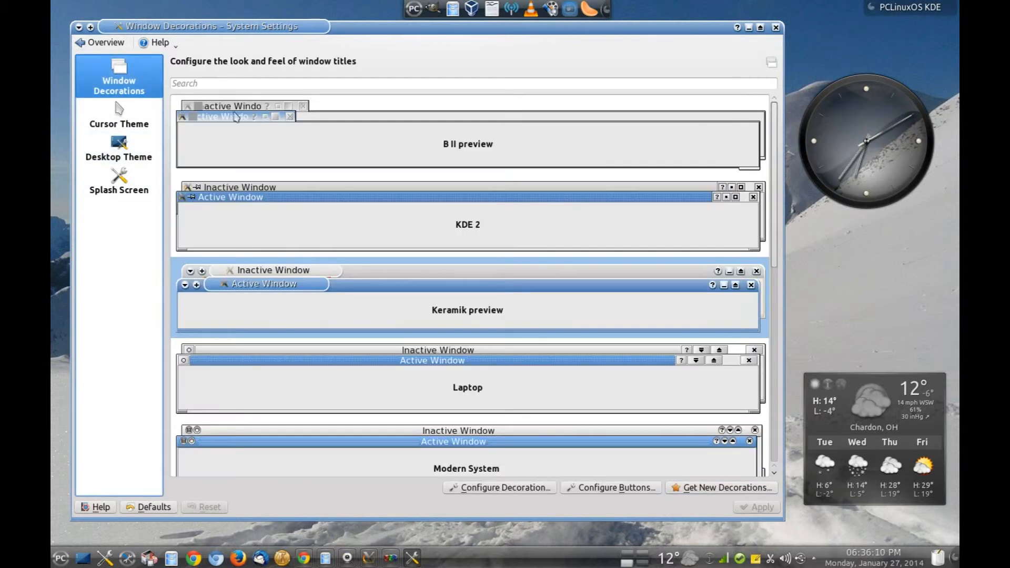
{"action": "left_click", "coordinate": [535, 219]}
{"action": "left_click", "coordinate": [763, 509]}
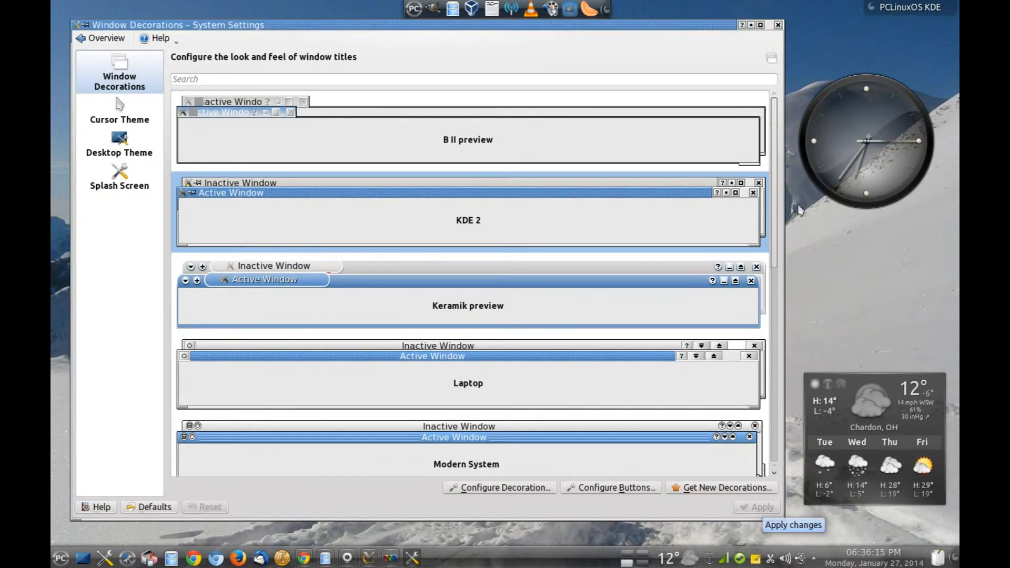
{"action": "left_click", "coordinate": [751, 25]}
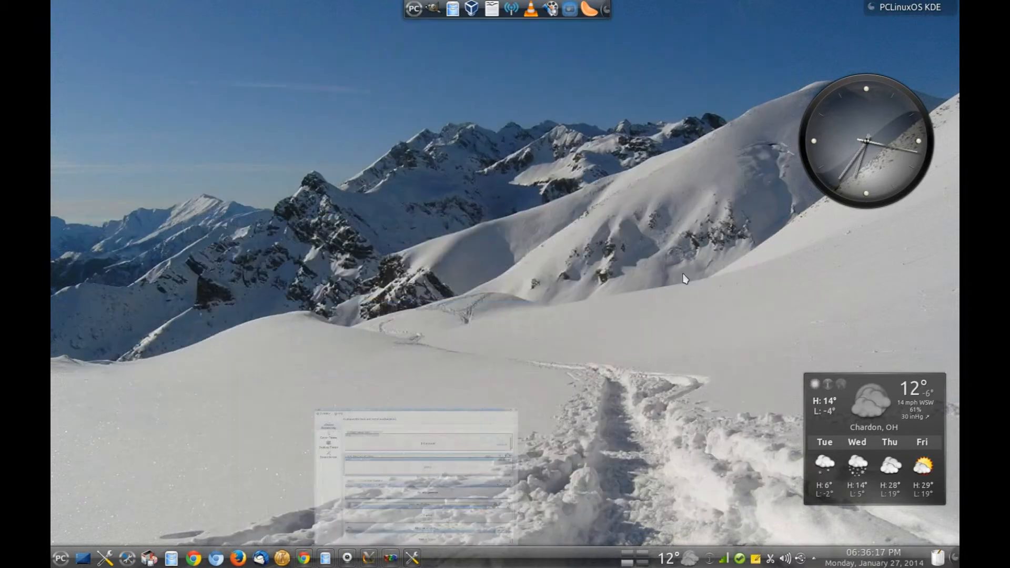
Restore the Chrome window showing the Georgetoon blog's "Installing Linux" post from the taskbar.
{"action": "left_click", "coordinate": [370, 561]}
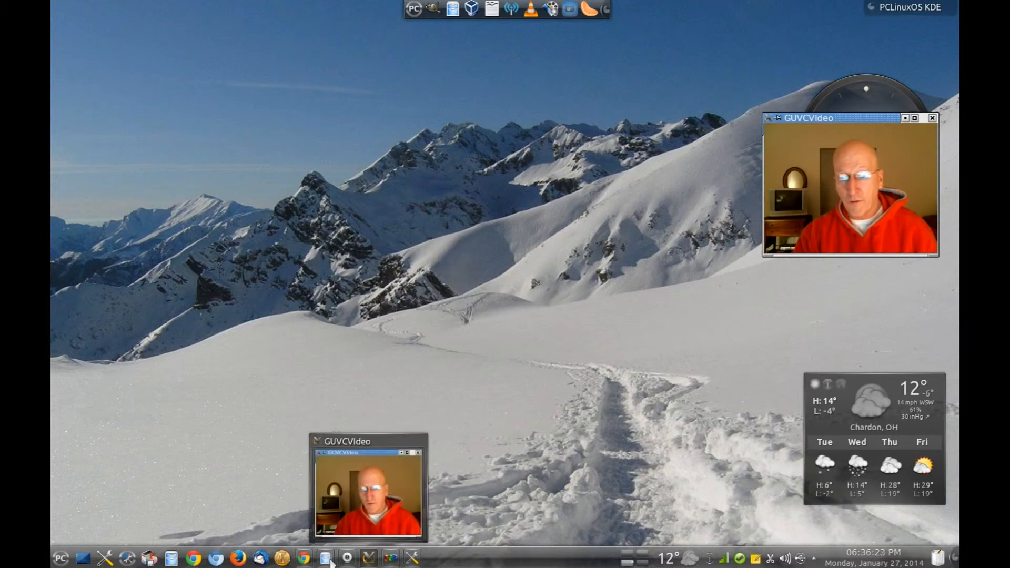
{"action": "left_click", "coordinate": [311, 564]}
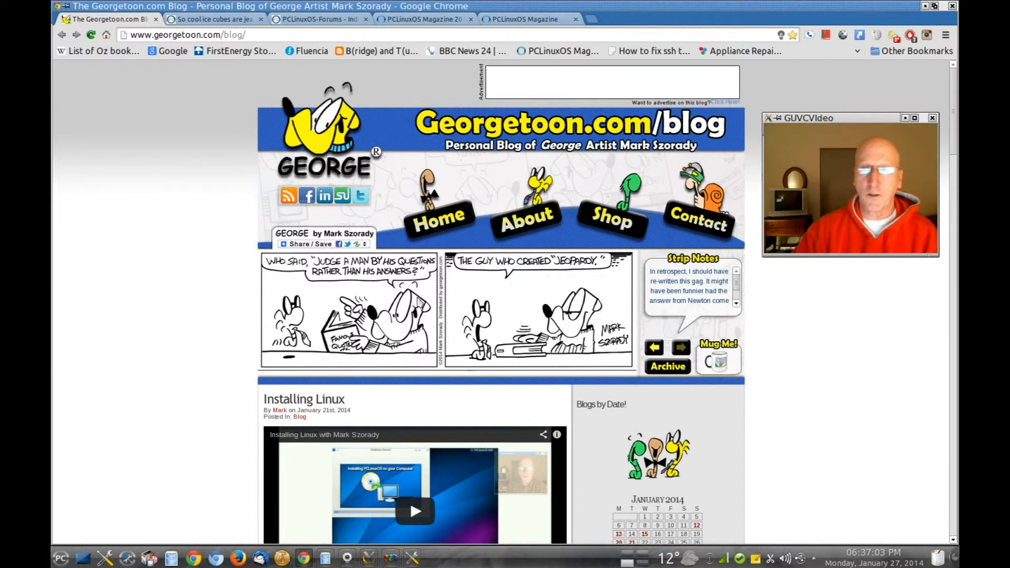
Step through the PCLinuxOS, PCLinuxOS-Forums and PCLinuxOS Magazine 2014 Index tabs.
{"action": "left_click_drag", "start_coordinate": [884, 119], "coordinate": [863, 135]}
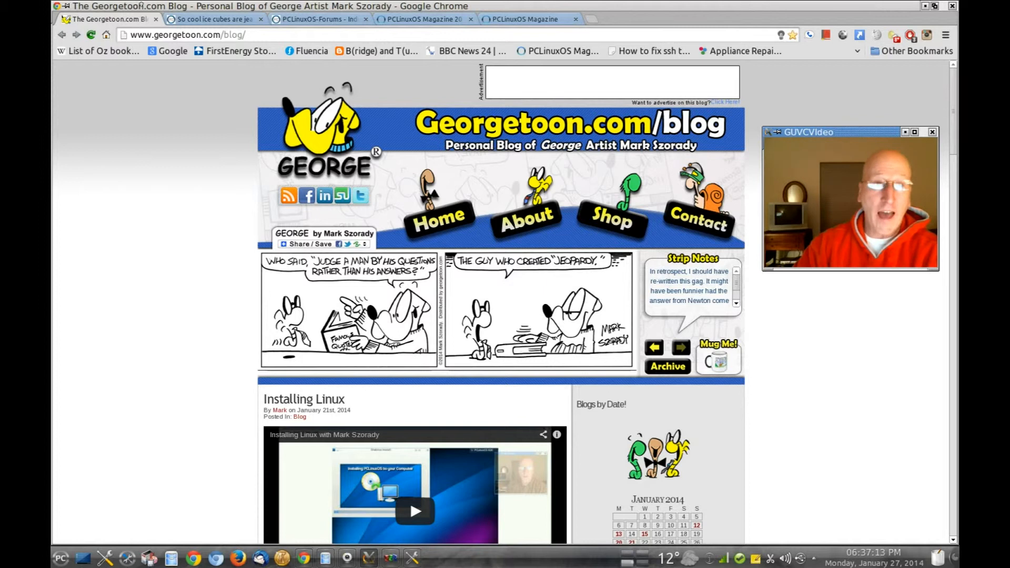
{"action": "left_click", "coordinate": [220, 20]}
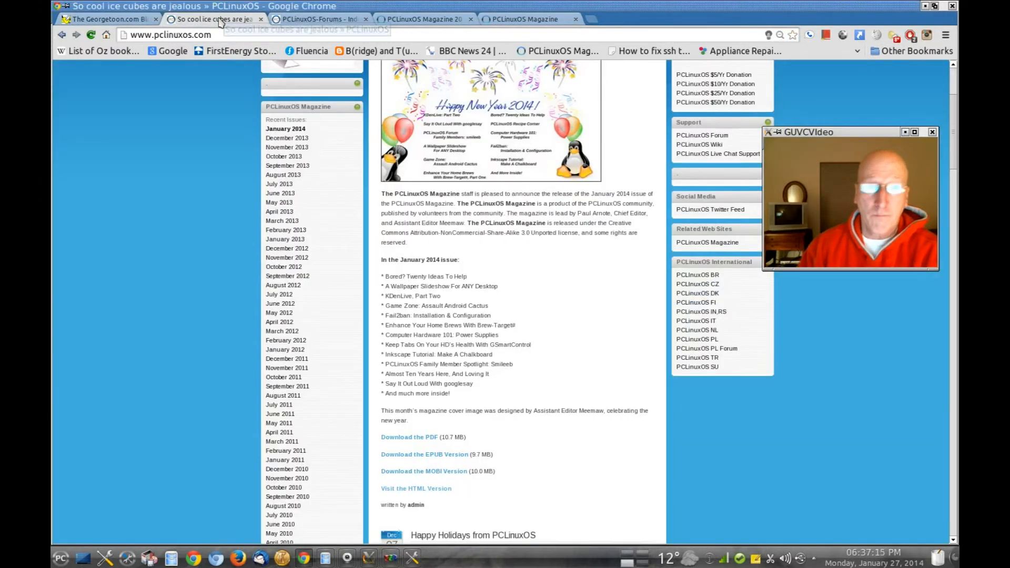
{"action": "scroll", "coordinate": [96, 211], "scroll_direction": "up", "scroll_amount": 6}
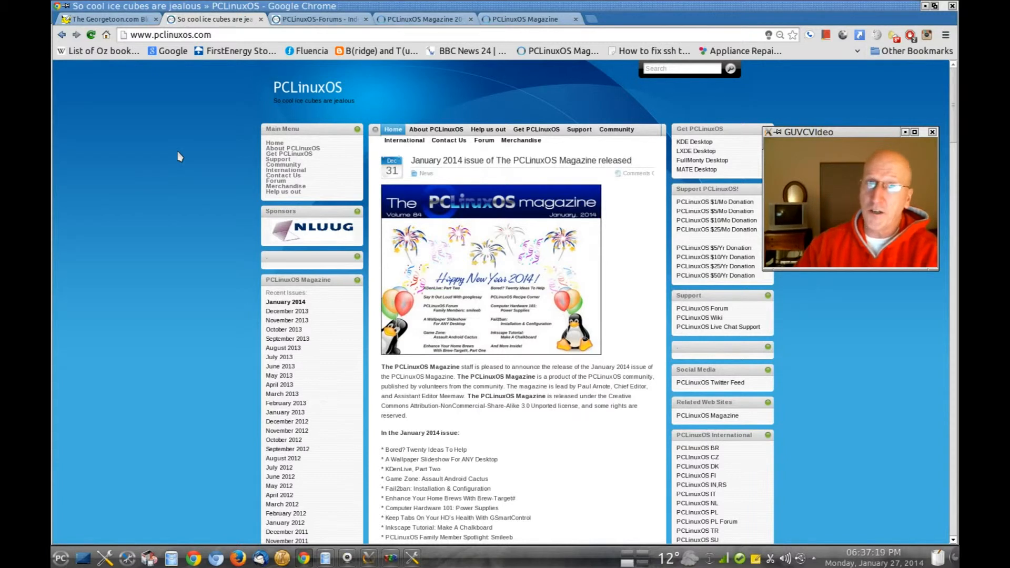
{"action": "left_click", "coordinate": [312, 20]}
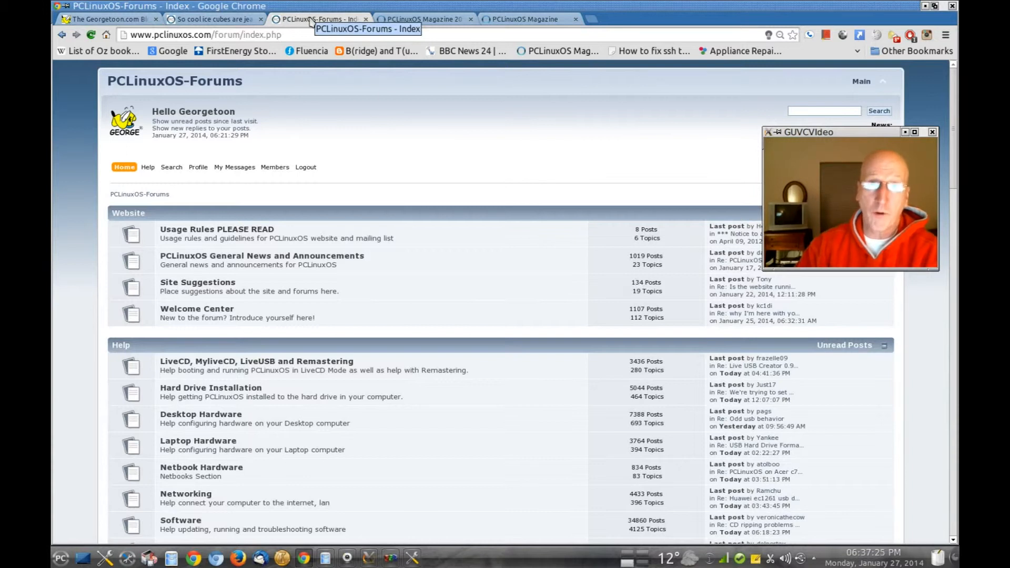
{"action": "left_click", "coordinate": [421, 19]}
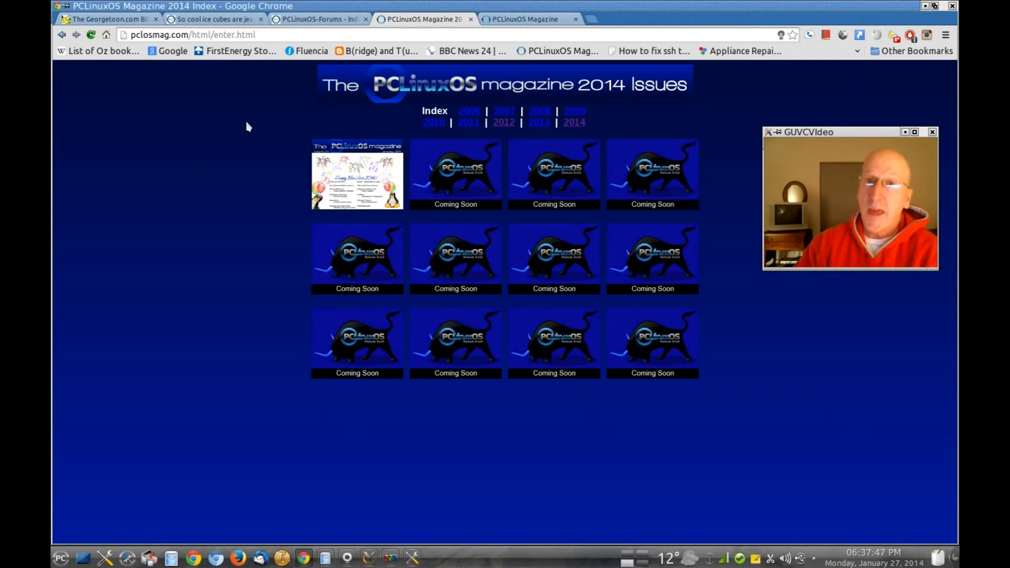
Read Issue 68's Mark's Quick Gimp Tip & Double Take article, then return to the Georgetoon tab.
{"action": "left_click", "coordinate": [545, 23]}
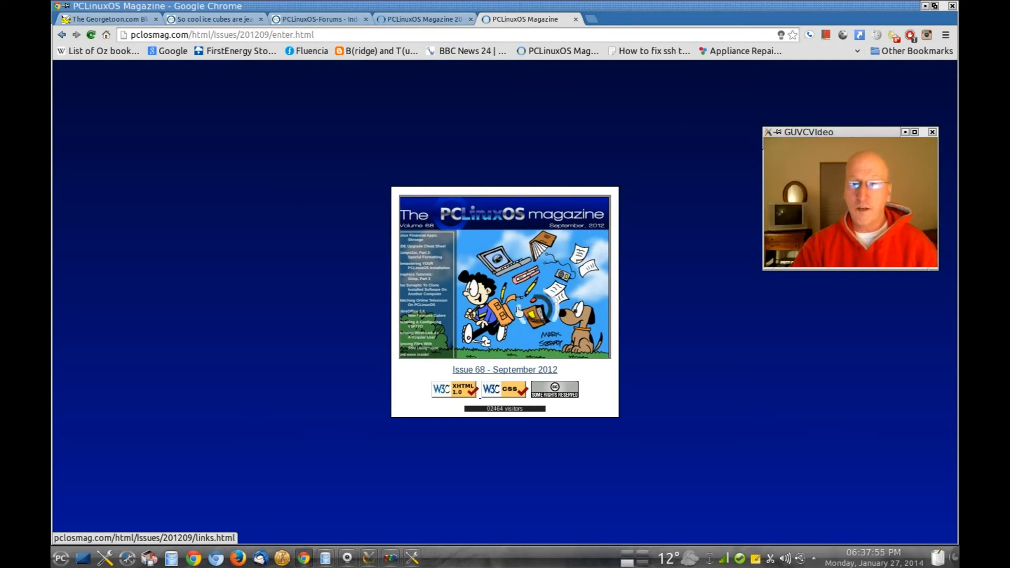
{"action": "left_click", "coordinate": [517, 371]}
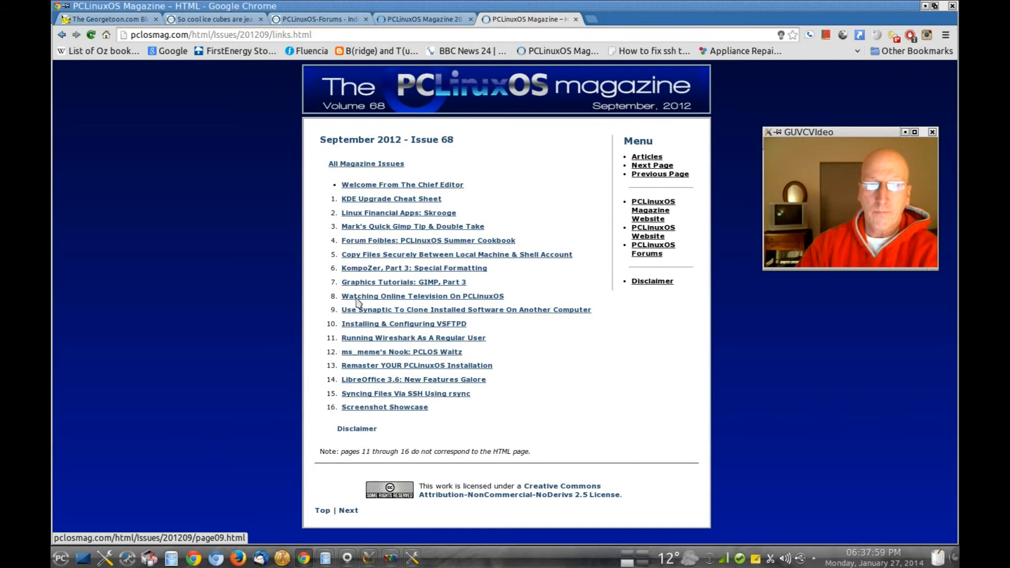
{"action": "left_click", "coordinate": [386, 228]}
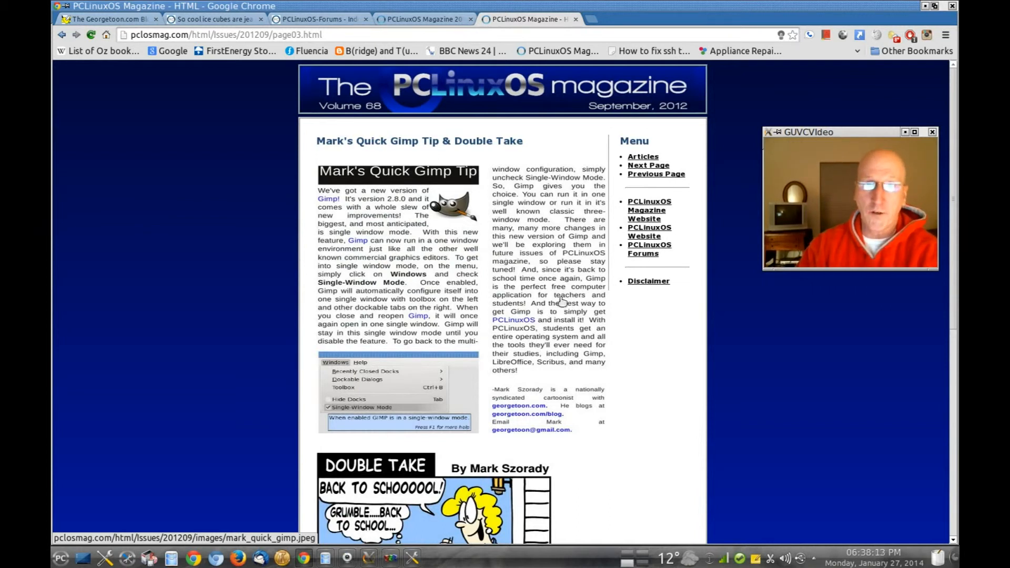
{"action": "scroll", "coordinate": [561, 304], "scroll_direction": "down", "scroll_amount": 5}
{"action": "scroll", "coordinate": [563, 303], "scroll_direction": "down", "scroll_amount": 1}
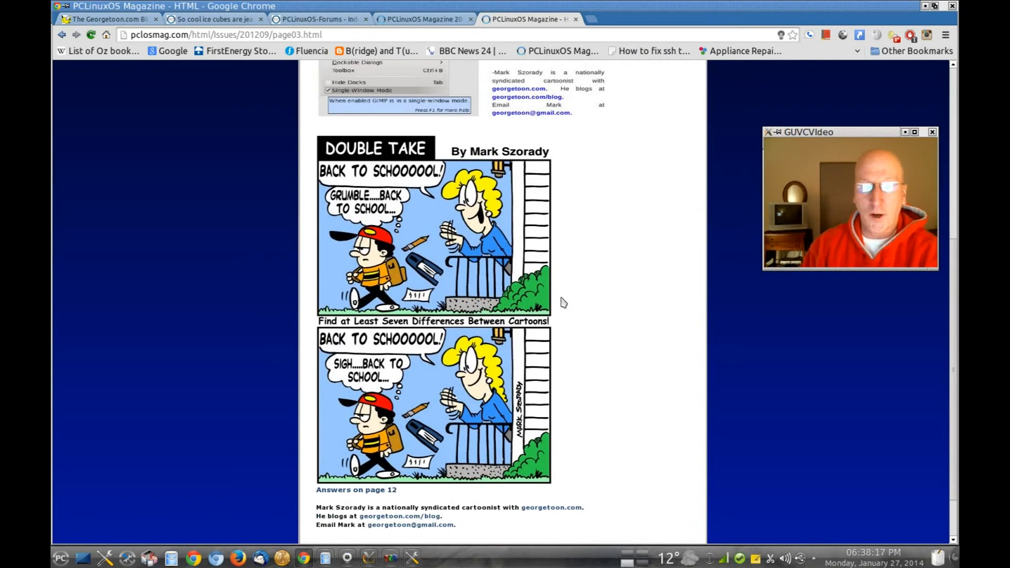
{"action": "left_click", "coordinate": [128, 20]}
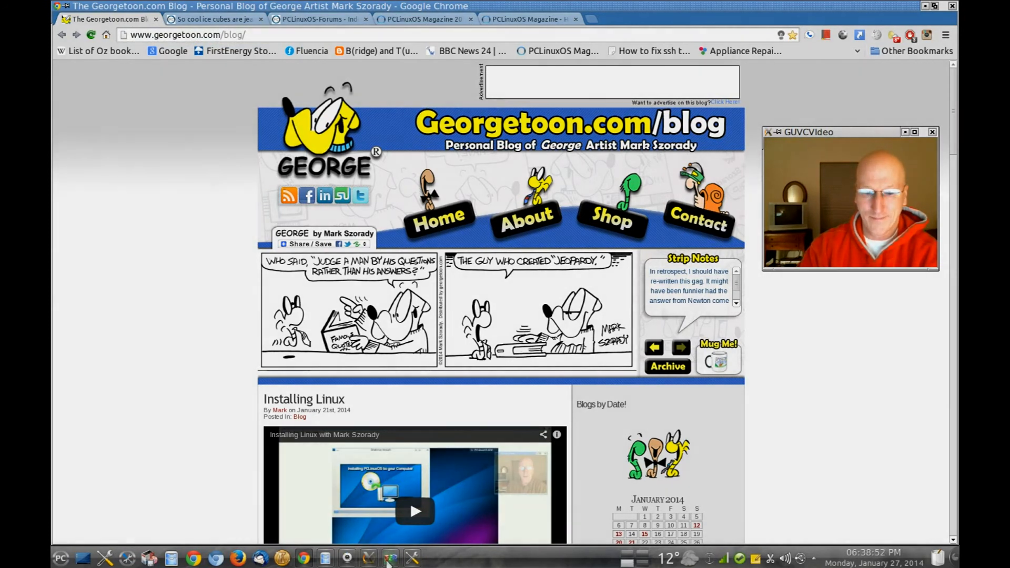
{"action": "mouse_move", "coordinate": [387, 561]}
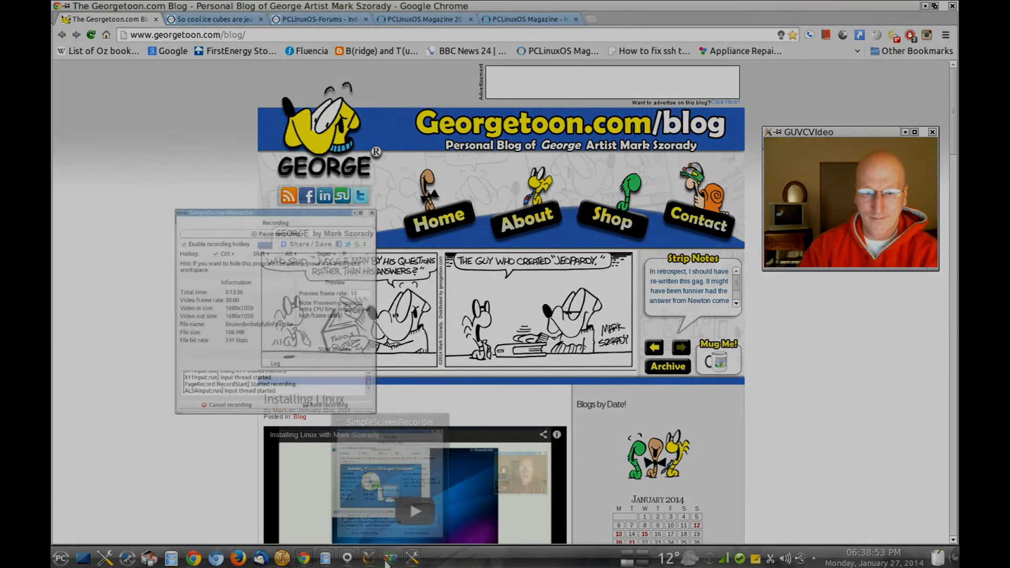